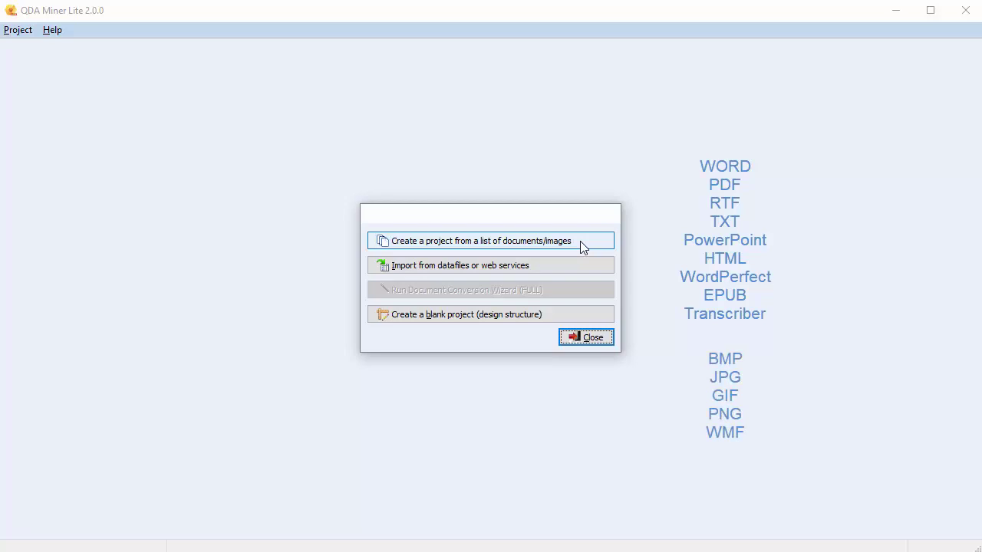
Browse the import formats: Statistical Software, Survey, Qualitative Software, Reference Managers and Others
left_click(584, 265)
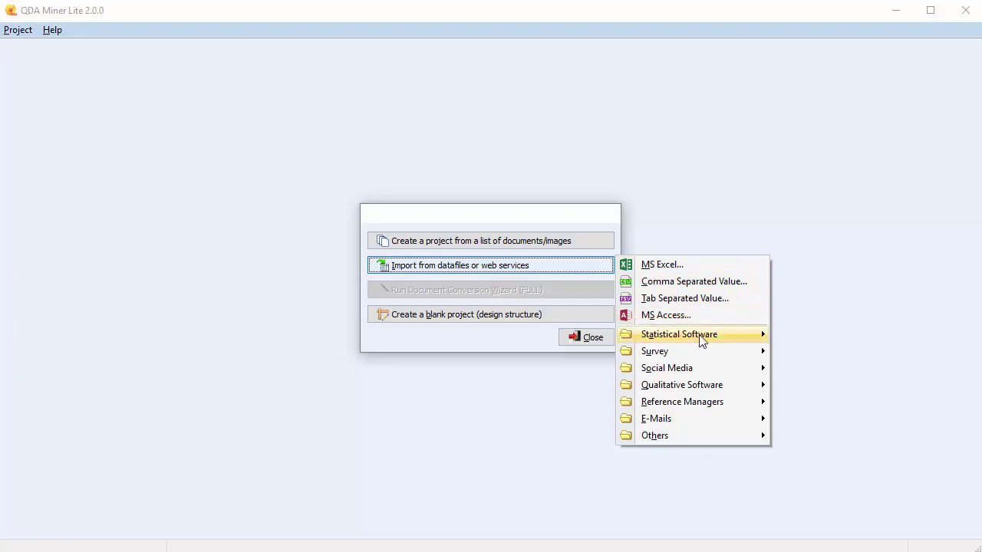
mouse_move(699, 340)
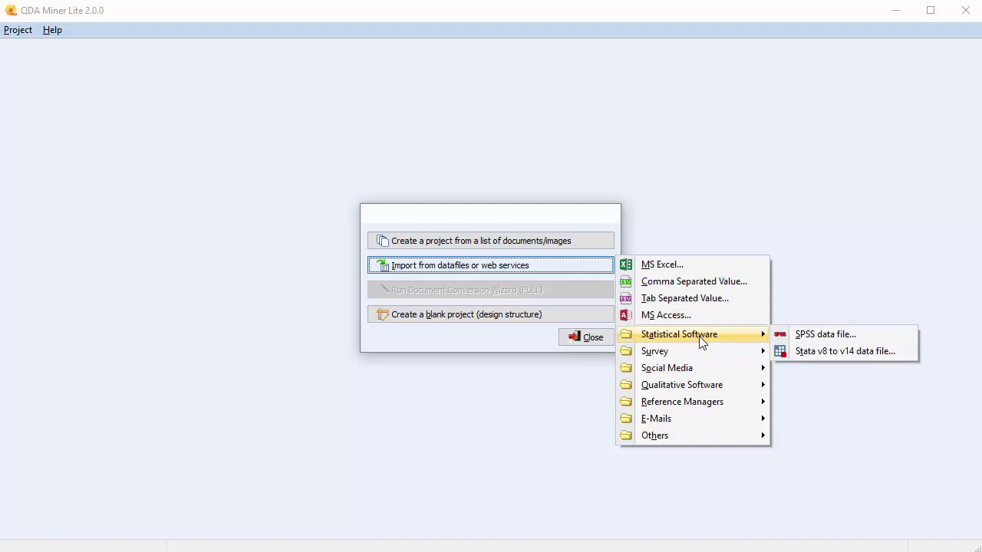
mouse_move(703, 357)
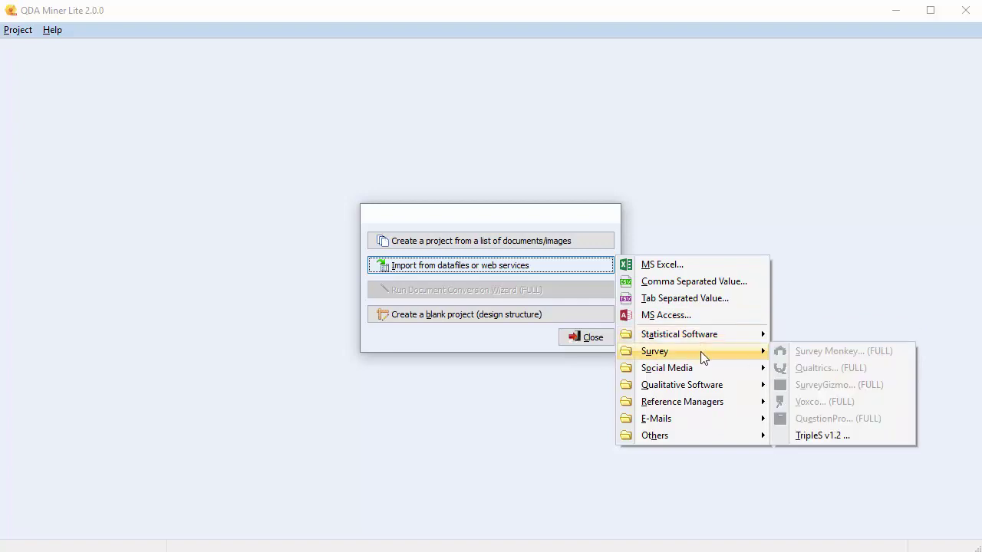
mouse_move(705, 386)
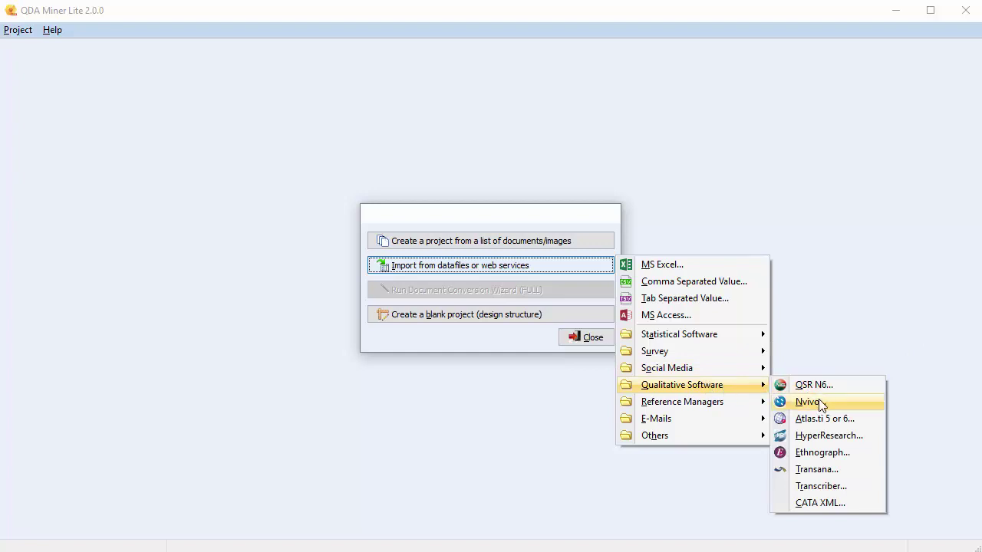
mouse_move(748, 404)
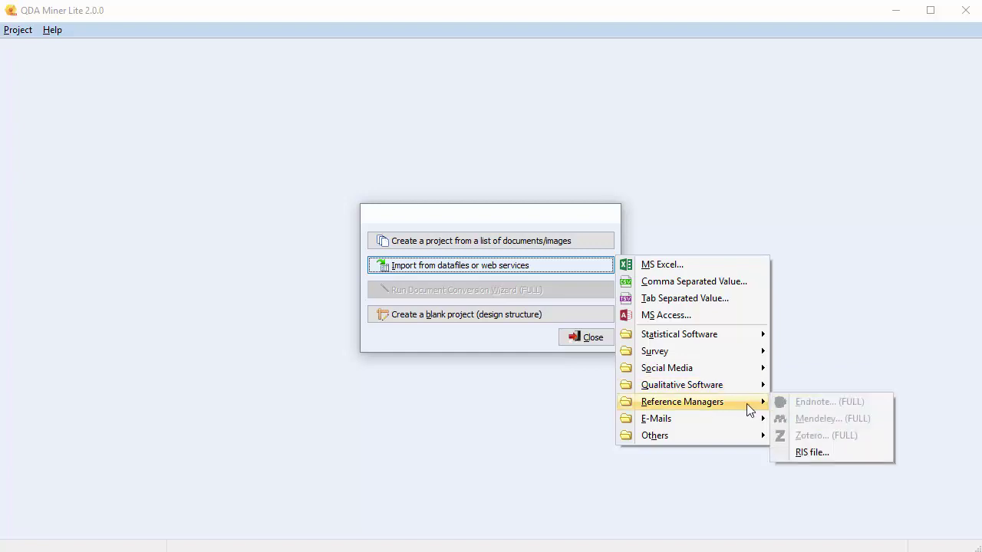
mouse_move(746, 436)
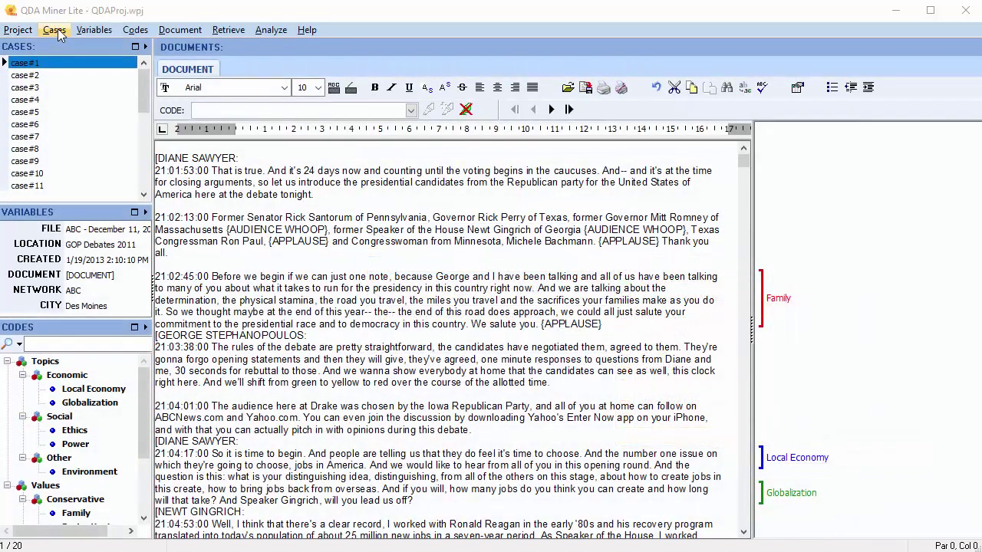
Replace the case description string case#{CASENUM} with {FILE}, giving labels like 'ABC - December 11, 2011'
left_click(55, 30)
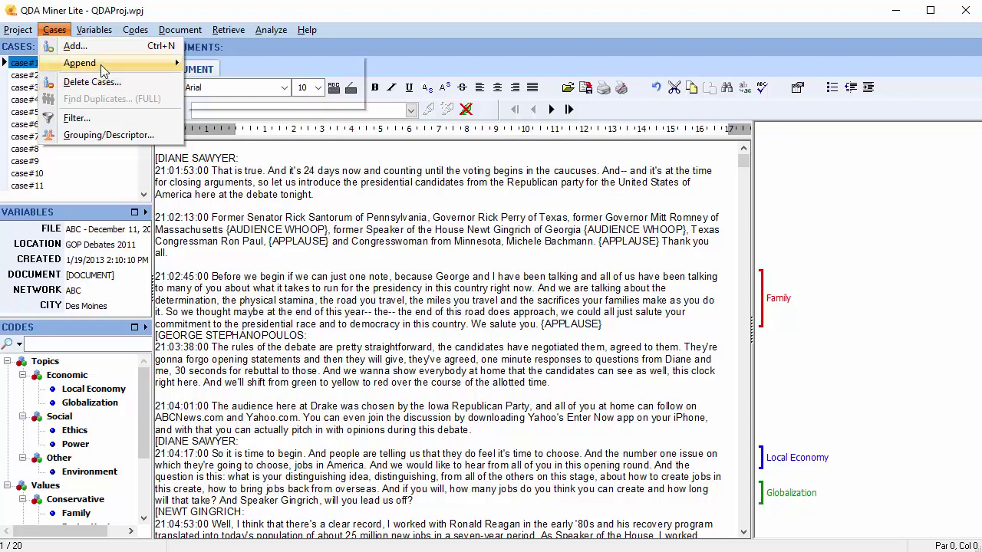
mouse_move(102, 66)
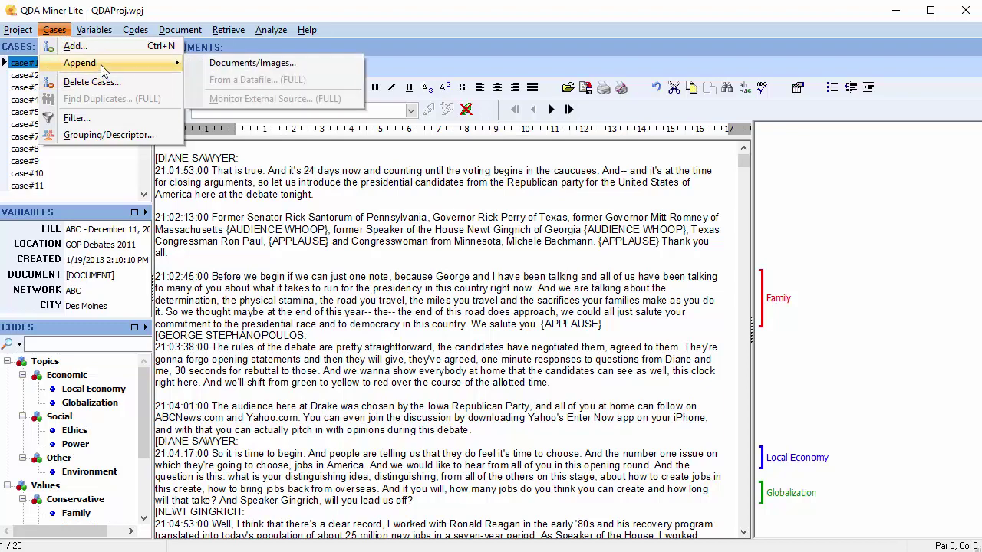
left_click(108, 134)
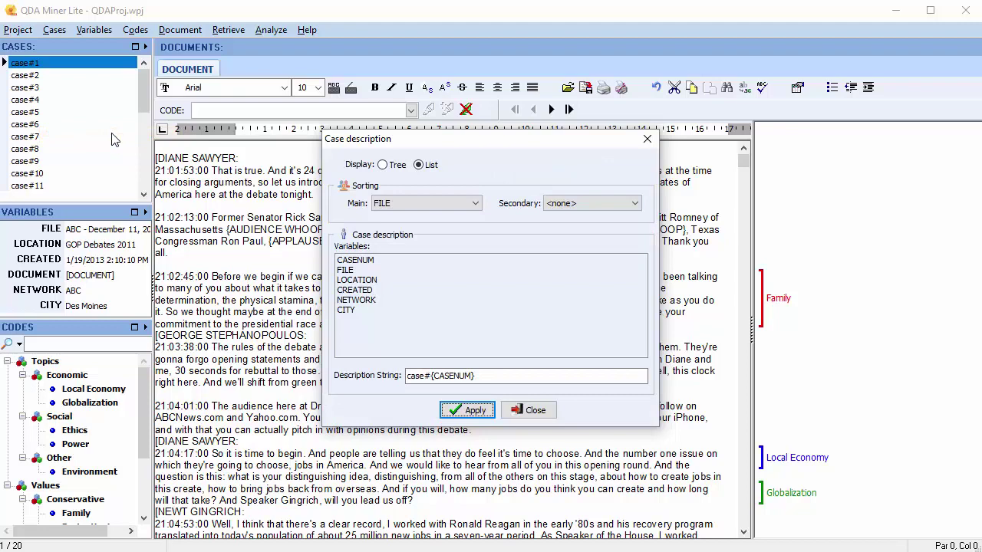
left_click(489, 375)
left_click_drag(490, 375, 376, 363)
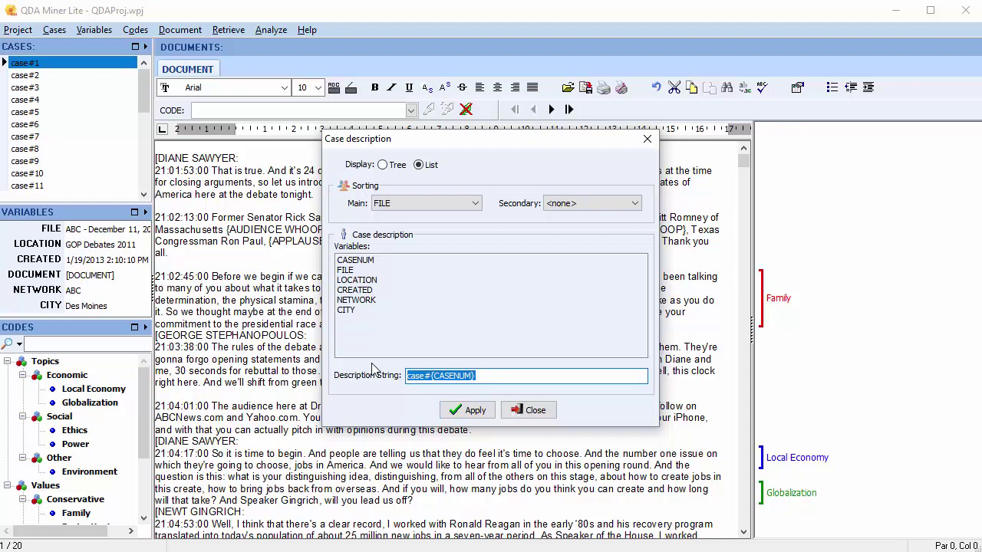
key("BackSpace")
double_click(377, 270)
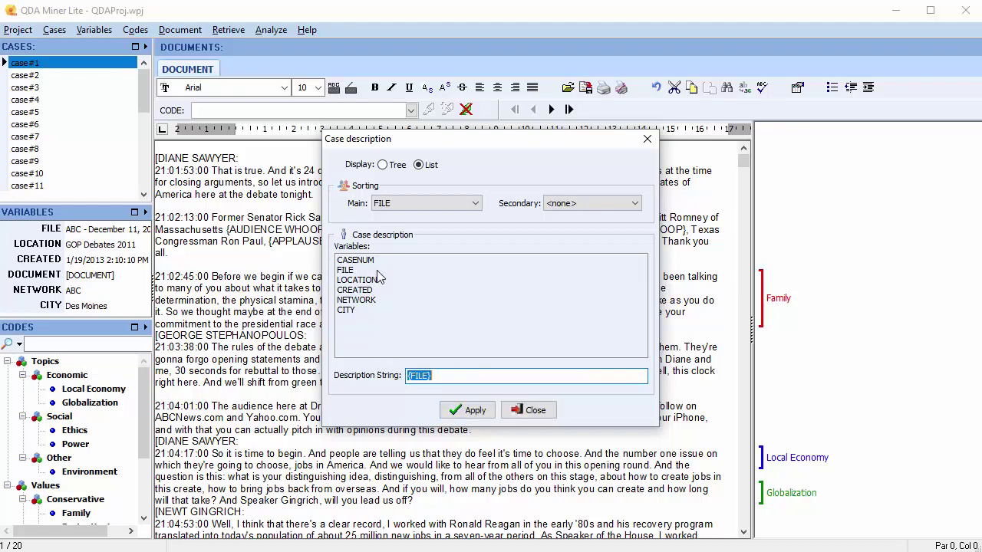
left_click(474, 411)
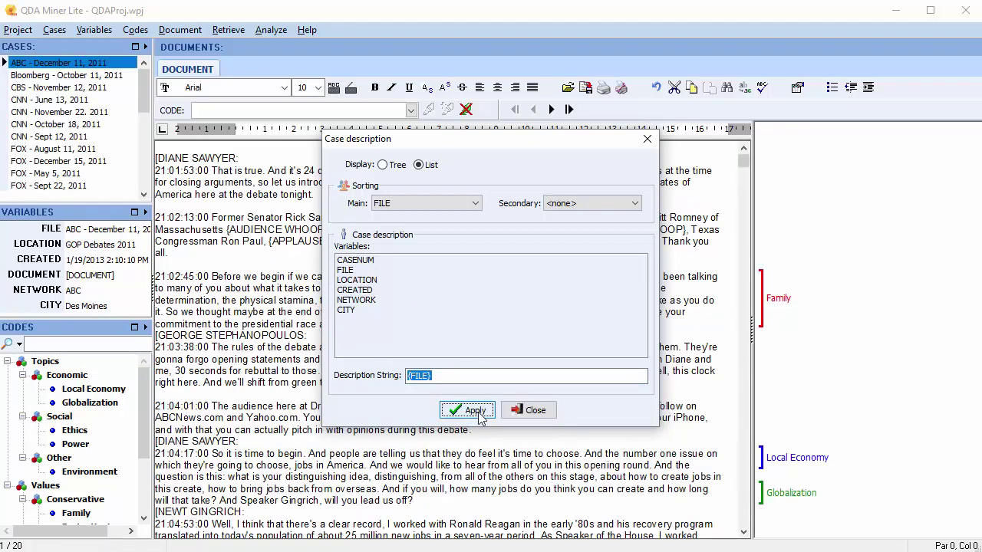
left_click(526, 411)
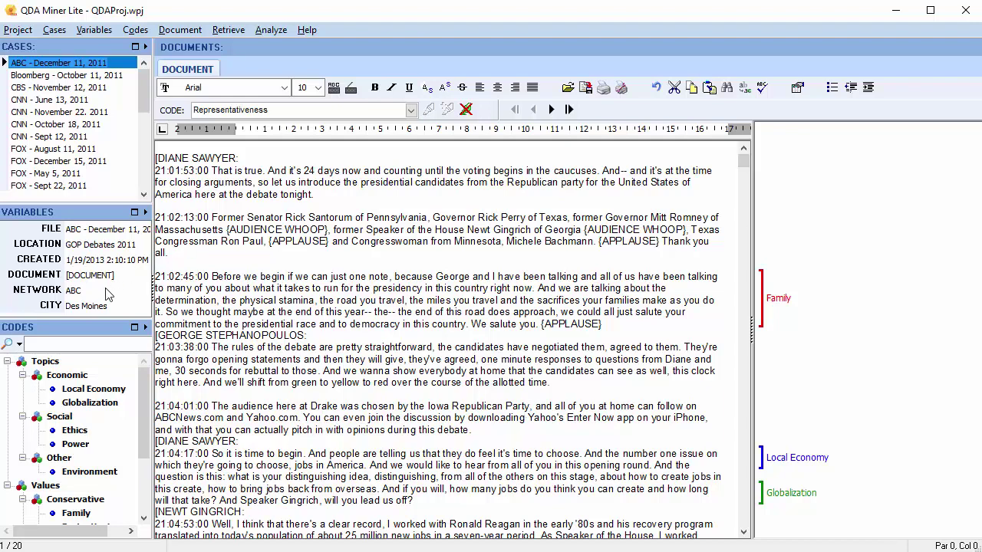
Recode NETWORK into a new OWNER variable, mapping ABC to Disney
right_click(106, 296)
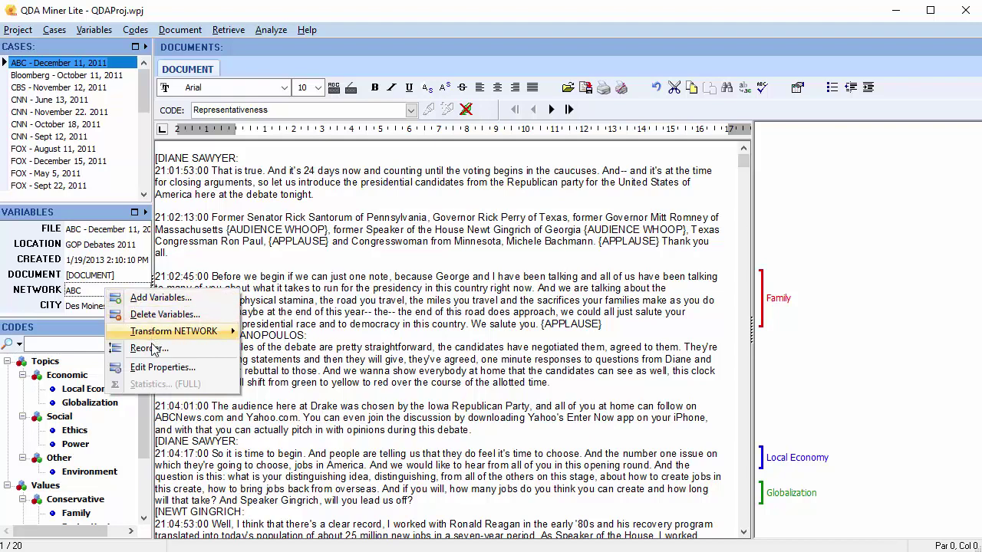
mouse_move(160, 336)
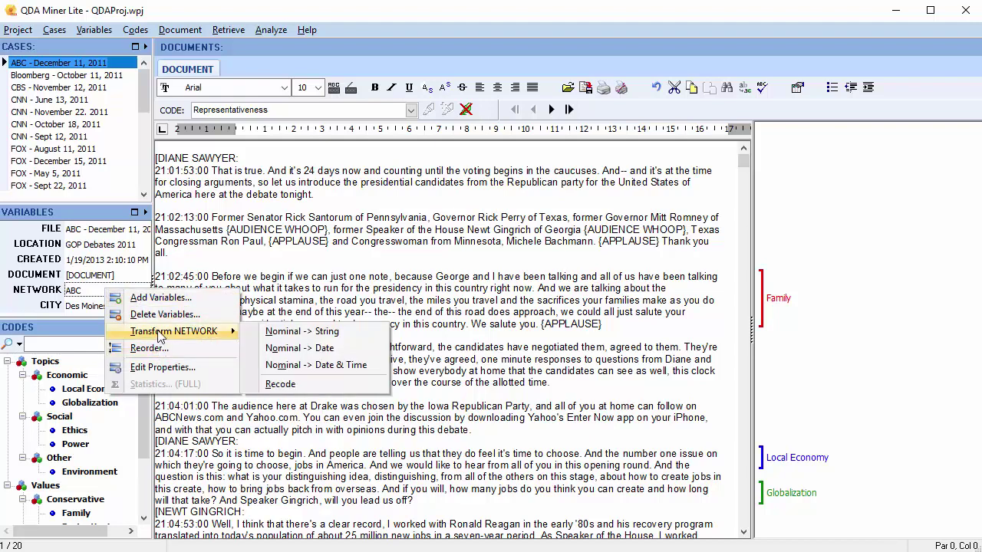
left_click(279, 384)
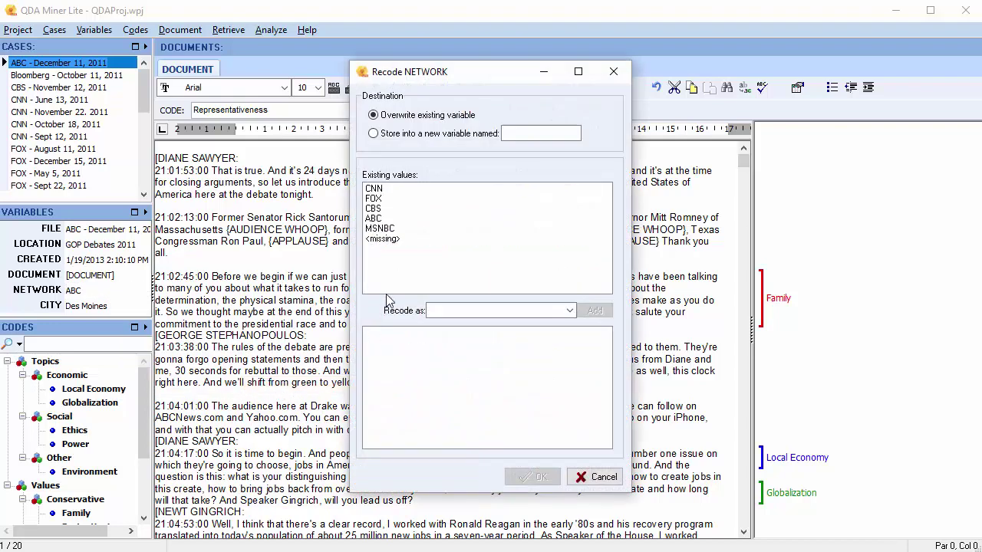
left_click(375, 134)
left_click(509, 134)
type("OWNER")
left_click(381, 220)
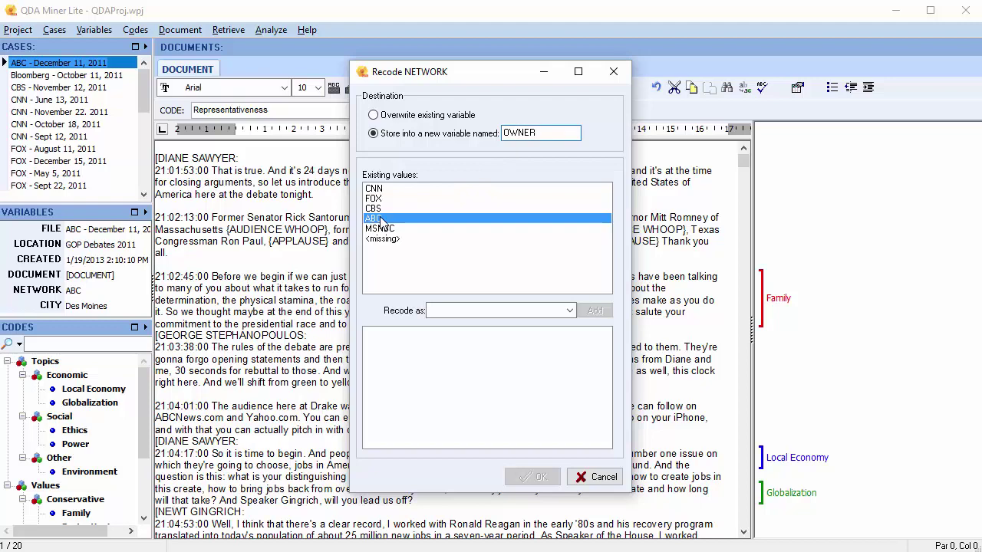
left_click(443, 308)
type("Disney")
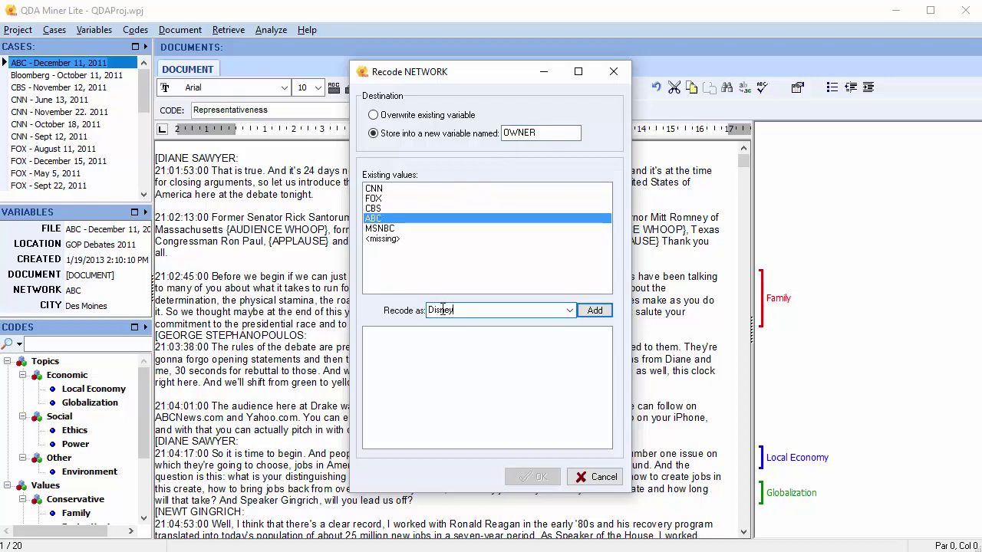
left_click(595, 311)
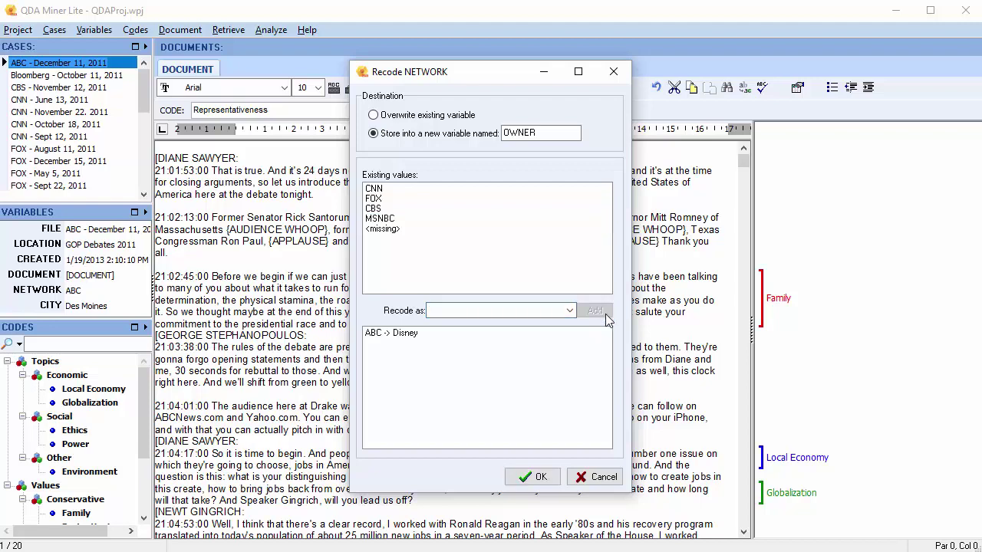
left_click(549, 481)
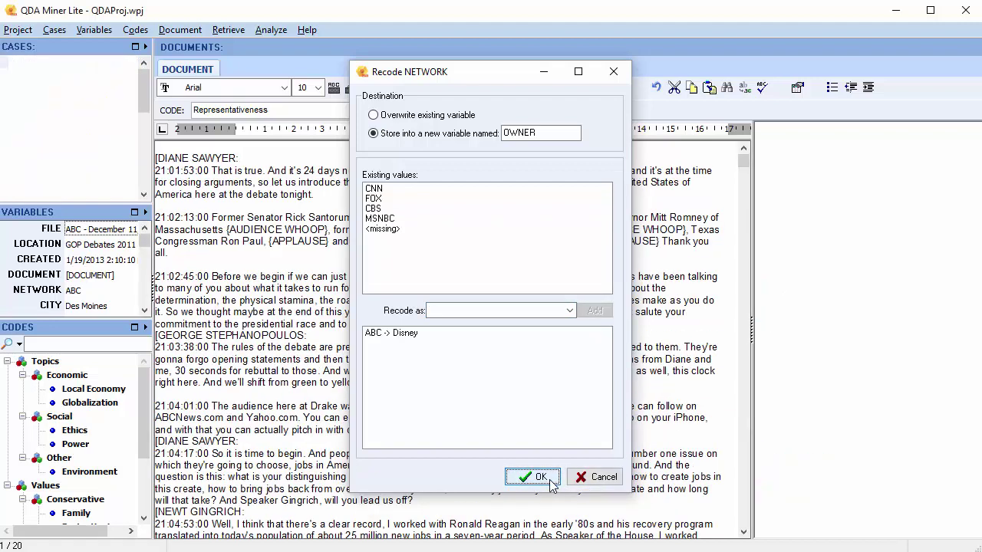
left_click(145, 312)
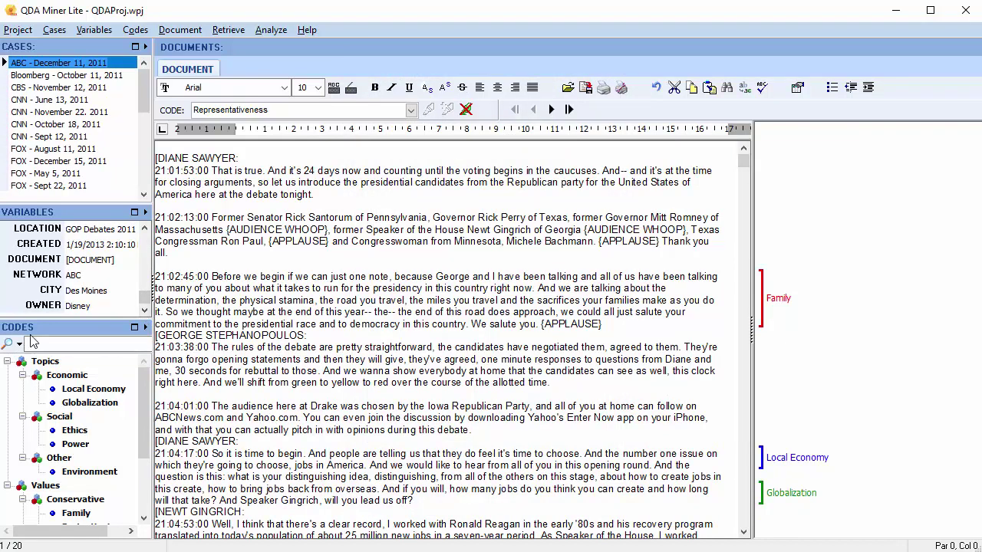
Collapse the whole code tree, then expand every category again
left_click(135, 32)
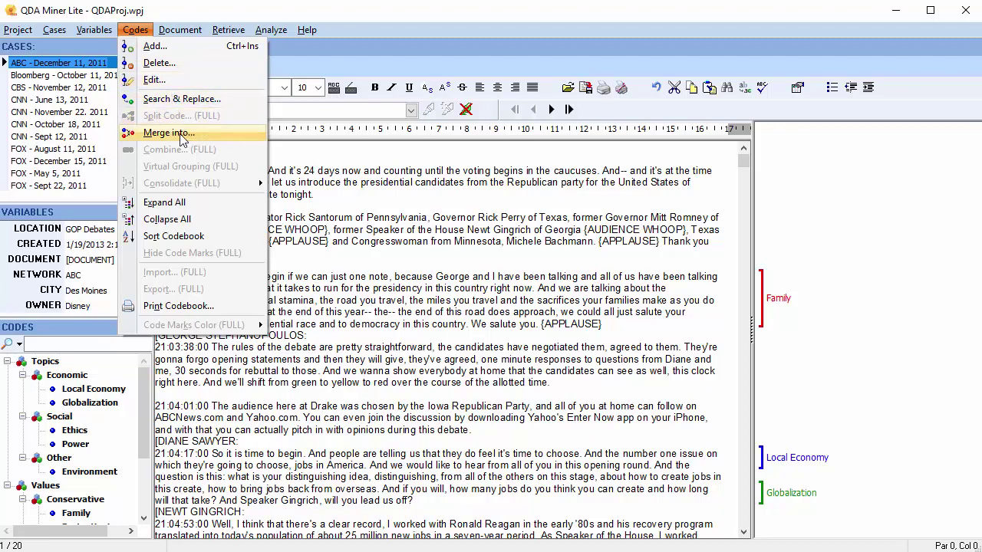
left_click(181, 221)
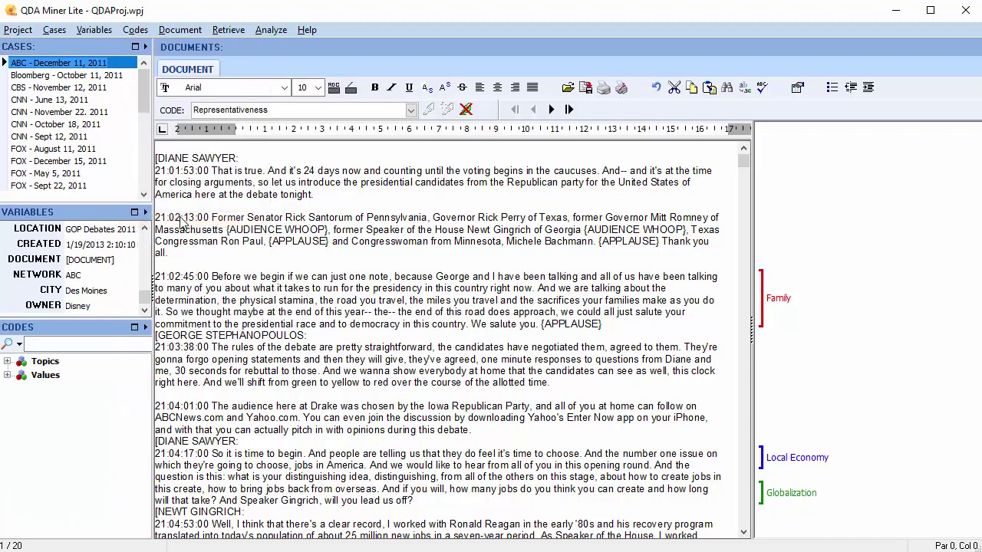
left_click(138, 31)
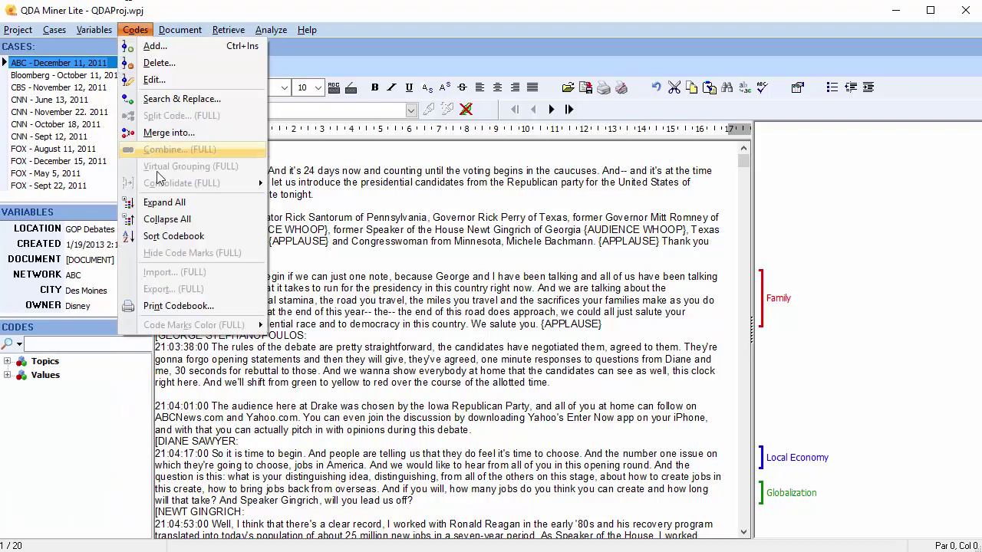
left_click(165, 202)
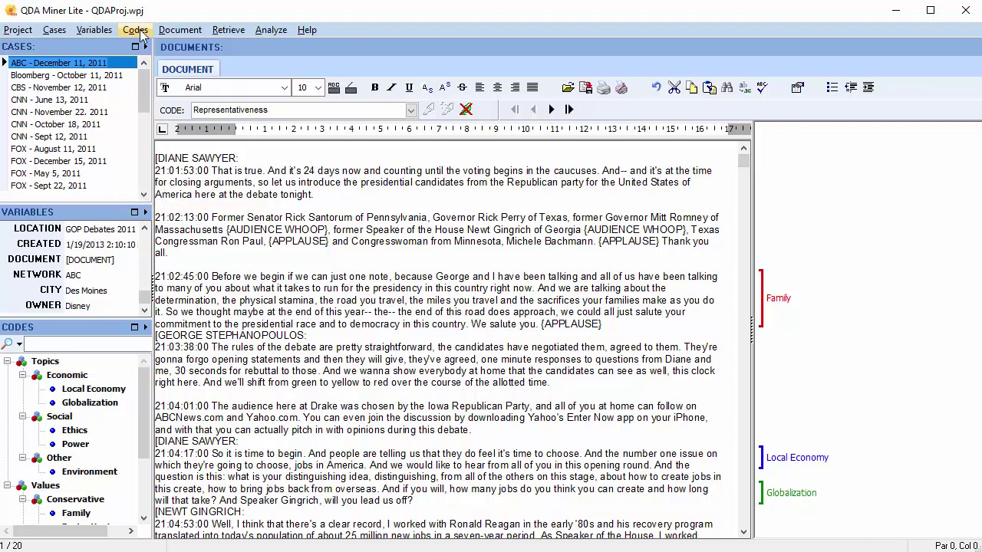
Sort the codebook alphabetically, including both codes and categories
left_click(140, 32)
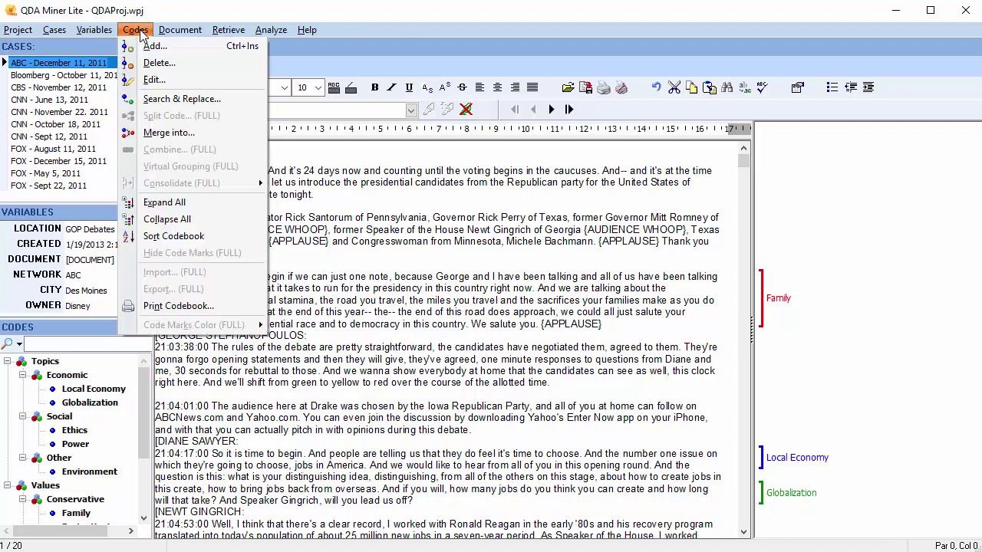
left_click(170, 238)
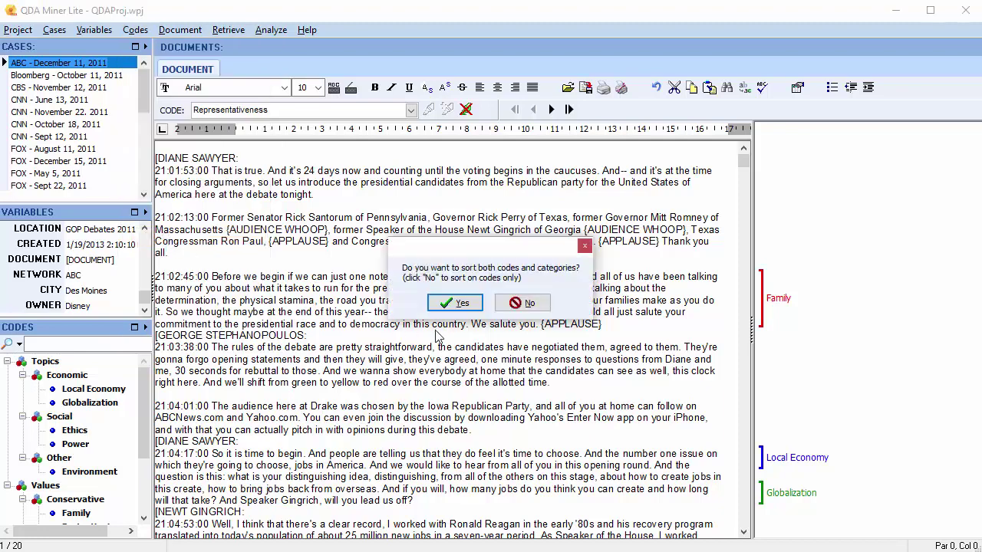
left_click(460, 302)
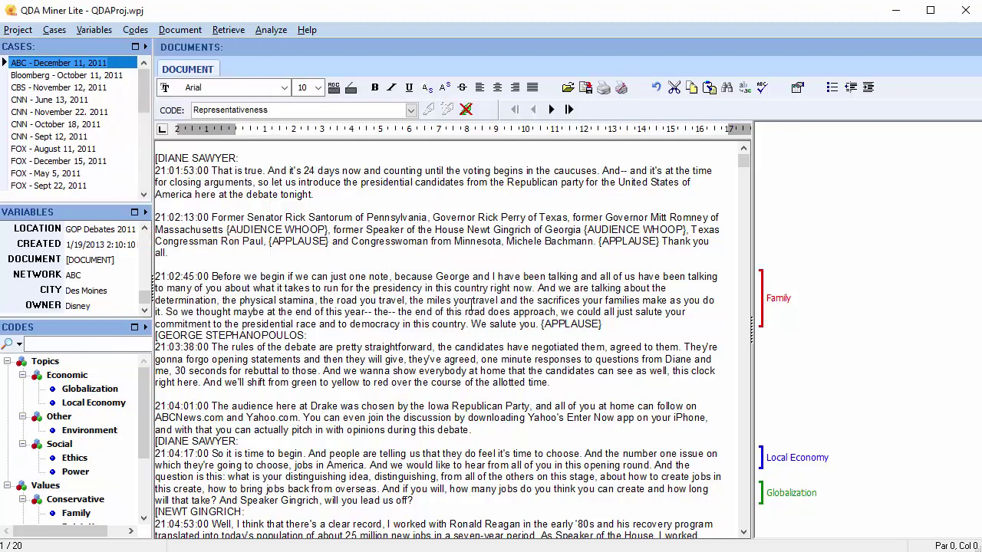
left_click(135, 30)
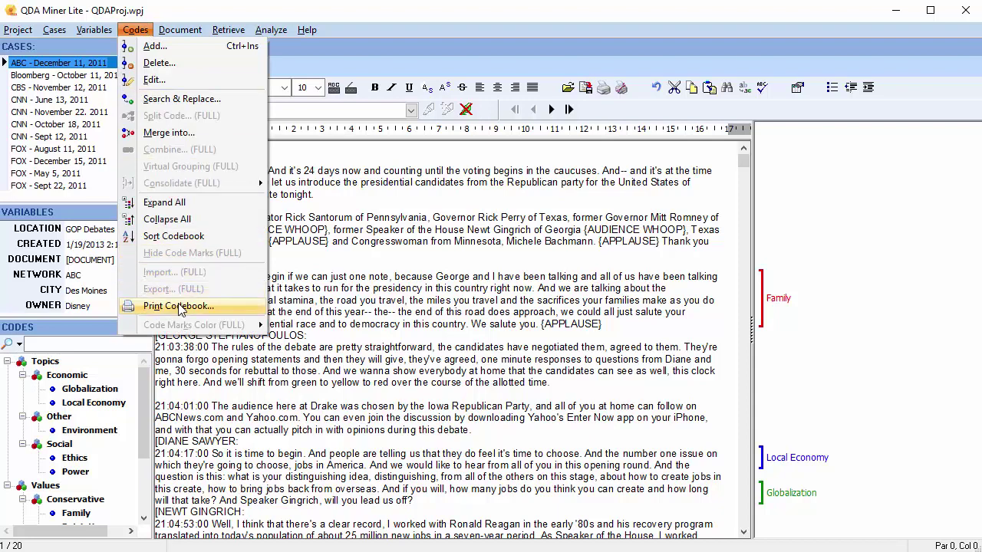
left_click(306, 317)
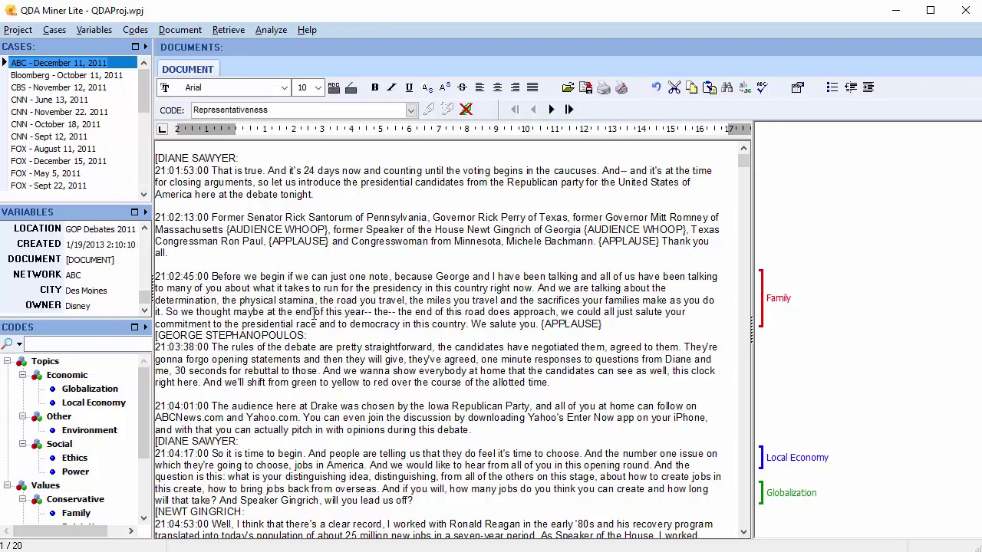
left_click(313, 312)
Apply the Local Economy code to the 21:04:53:00 paragraph
left_click(743, 532)
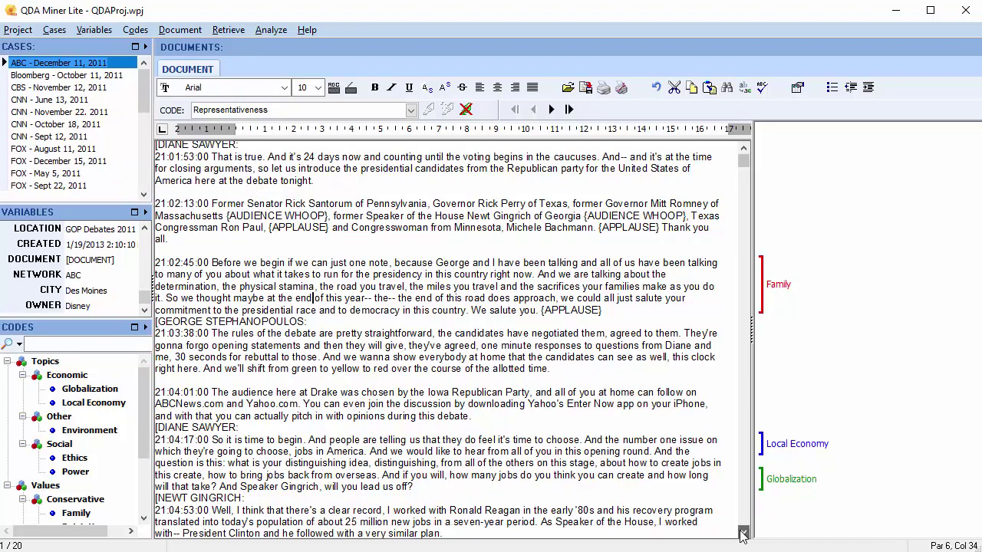
left_click(743, 533)
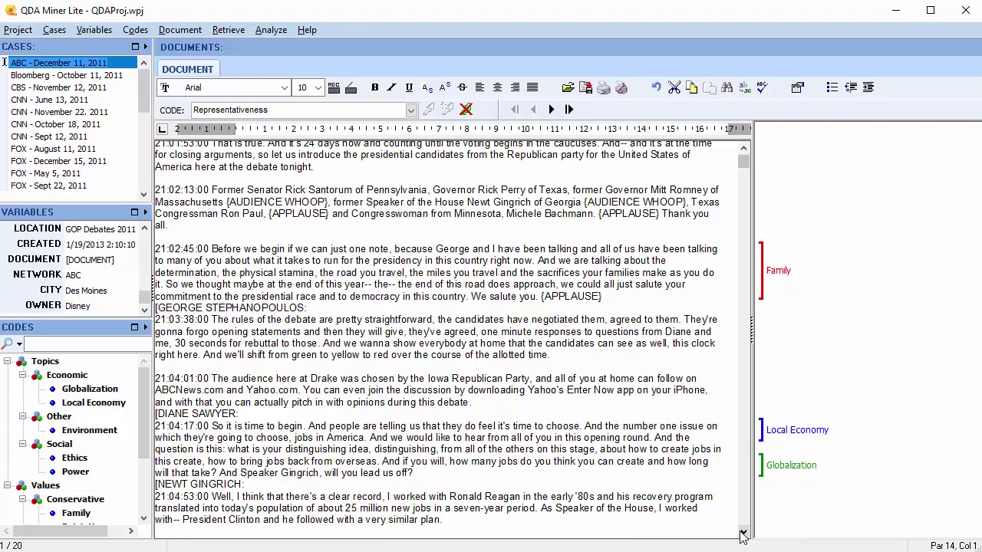
left_click_drag(102, 404, 291, 509)
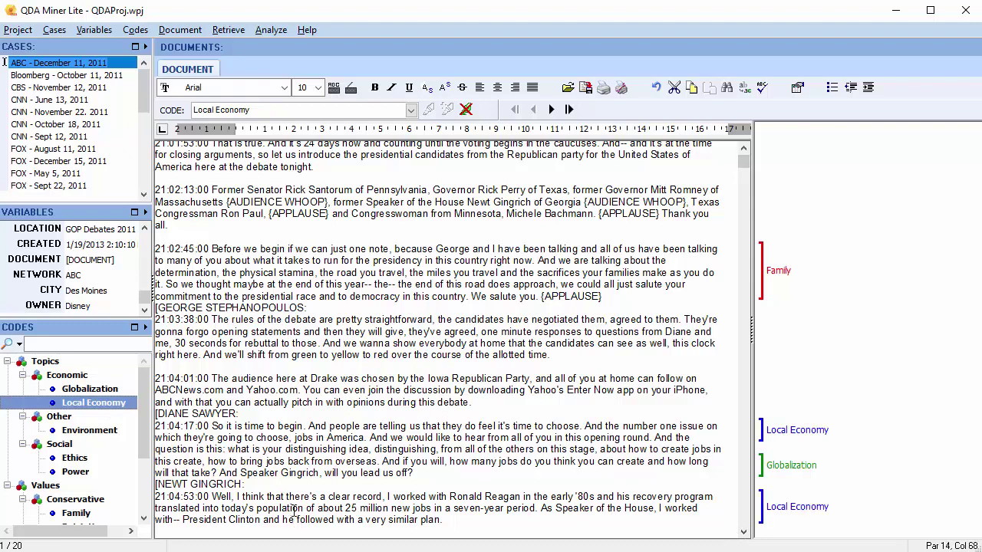
Add the comment 'values and hard work' to the Family-coded passage
right_click(774, 280)
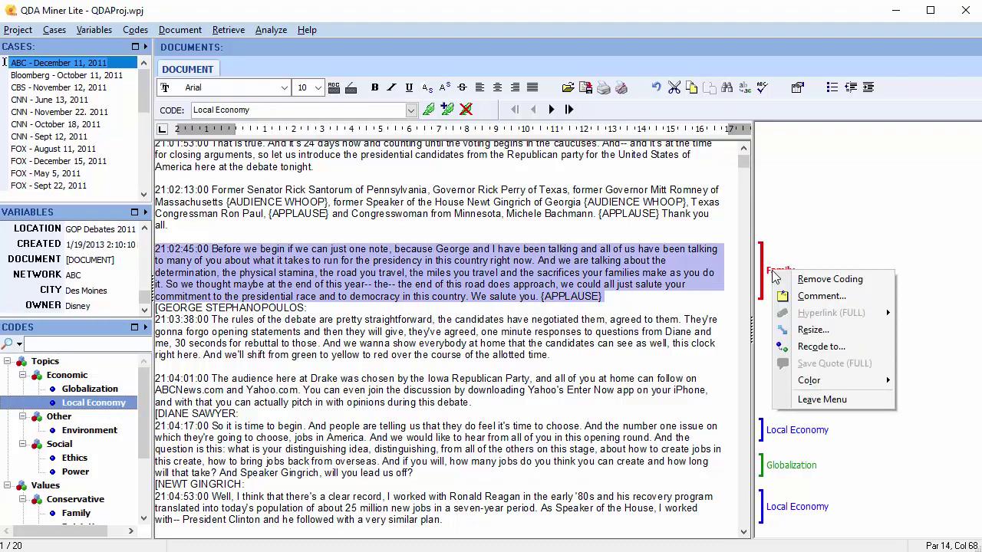
left_click(819, 291)
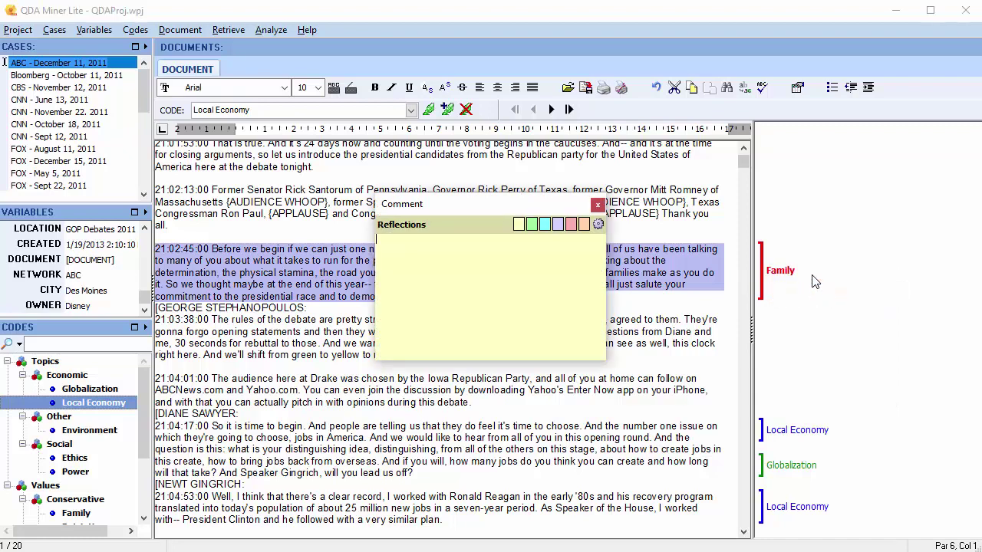
type("values and hard work")
left_click(599, 204)
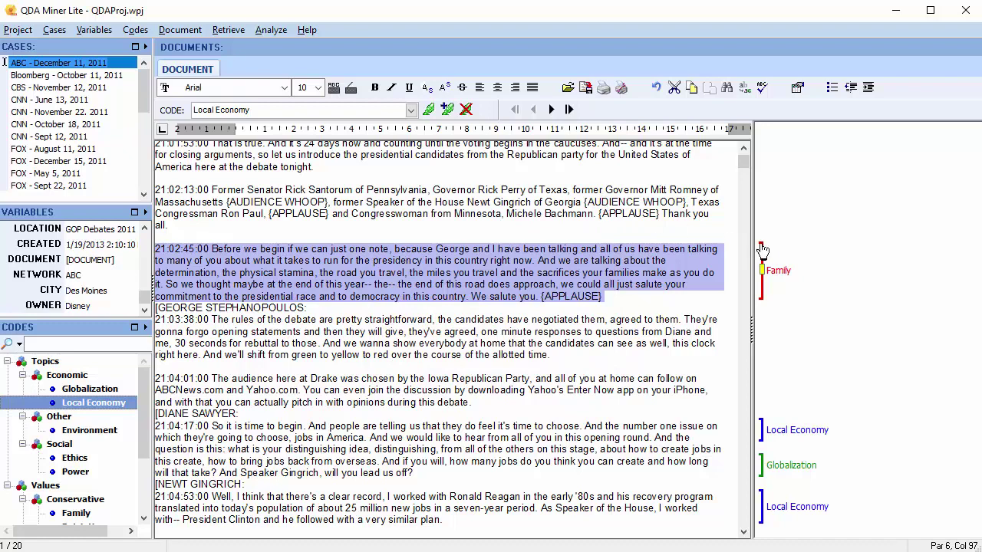
Resize the Family segment to span 'because George and I have been talking' to 'democracy in this country.'
right_click(782, 277)
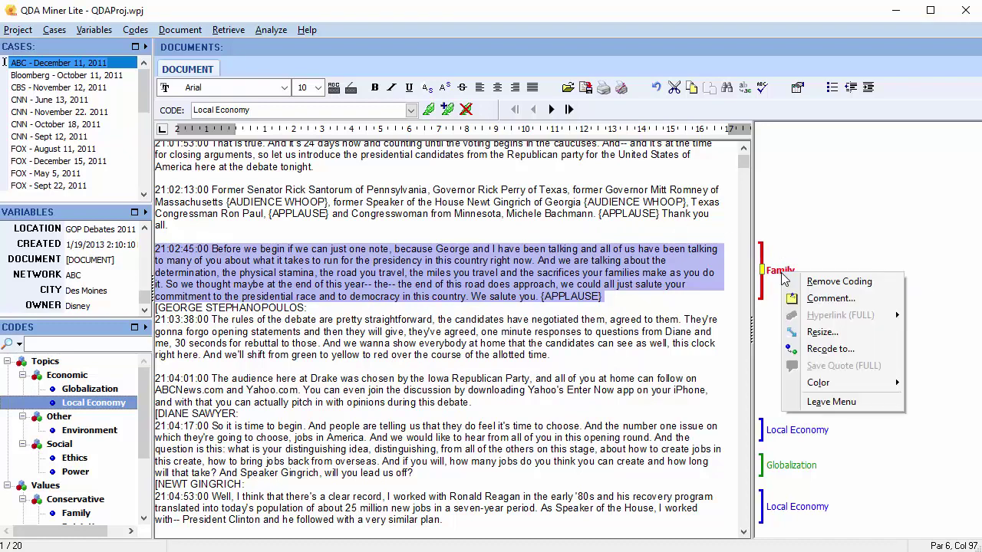
left_click(822, 332)
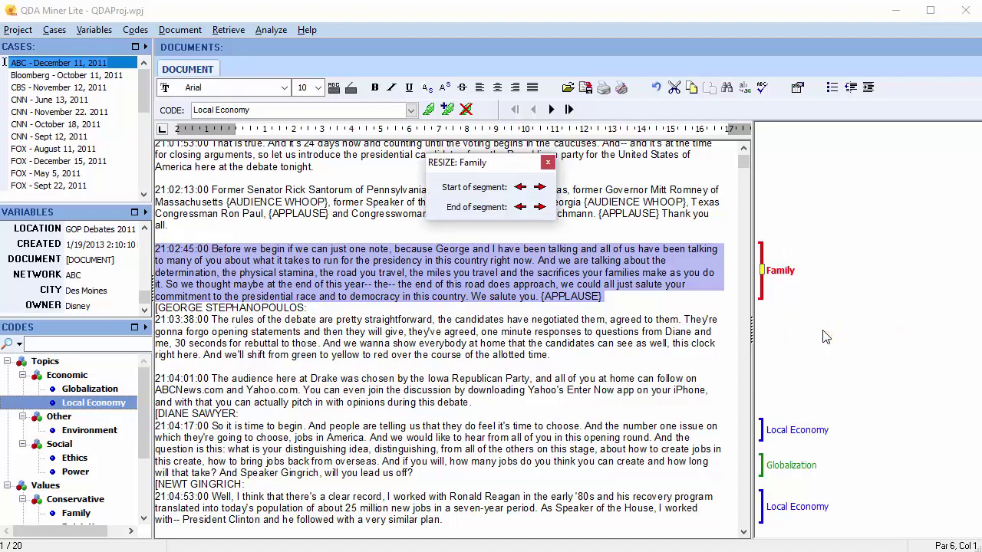
left_click(520, 207)
left_click(520, 207)
left_click(520, 207)
left_click(520, 207)
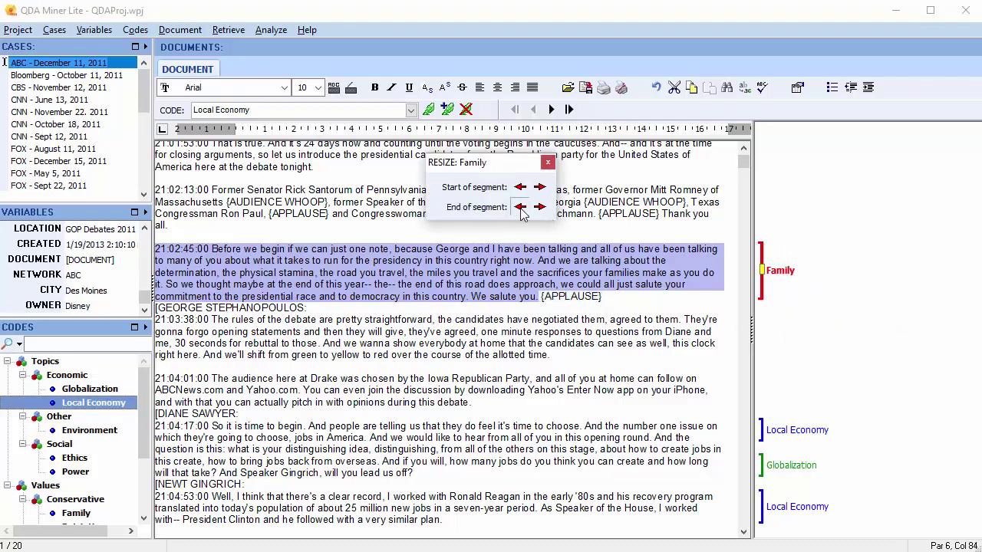
left_click(520, 207)
left_click(519, 207)
left_click(519, 207)
left_click(520, 207)
left_click(520, 207)
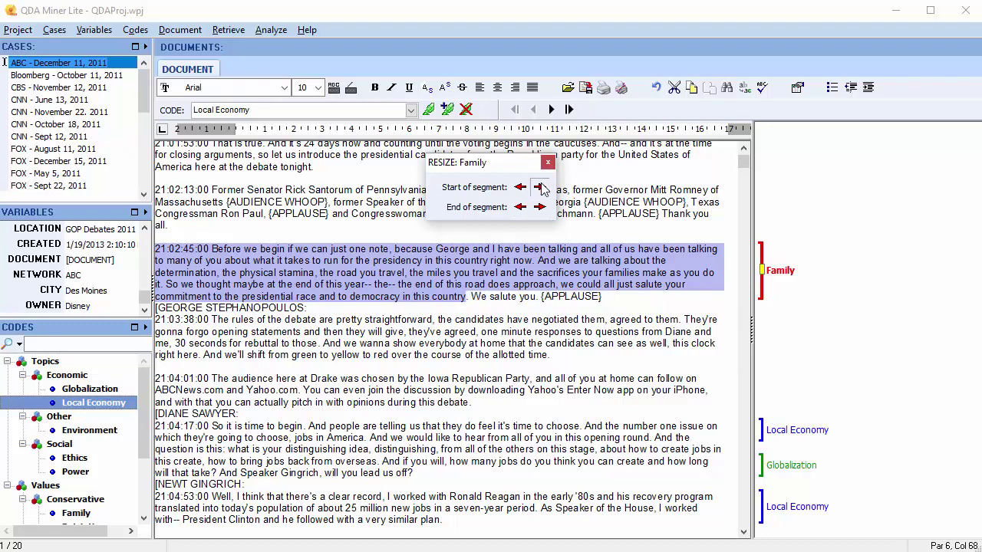
left_click(539, 187)
left_click(540, 187)
left_click(539, 187)
left_click(539, 187)
left_click(539, 187)
left_click(539, 187)
left_click(539, 187)
left_click(539, 187)
left_click(539, 187)
left_click(540, 187)
left_click(539, 187)
left_click(539, 187)
left_click(539, 187)
left_click(539, 187)
left_click(539, 187)
left_click(539, 187)
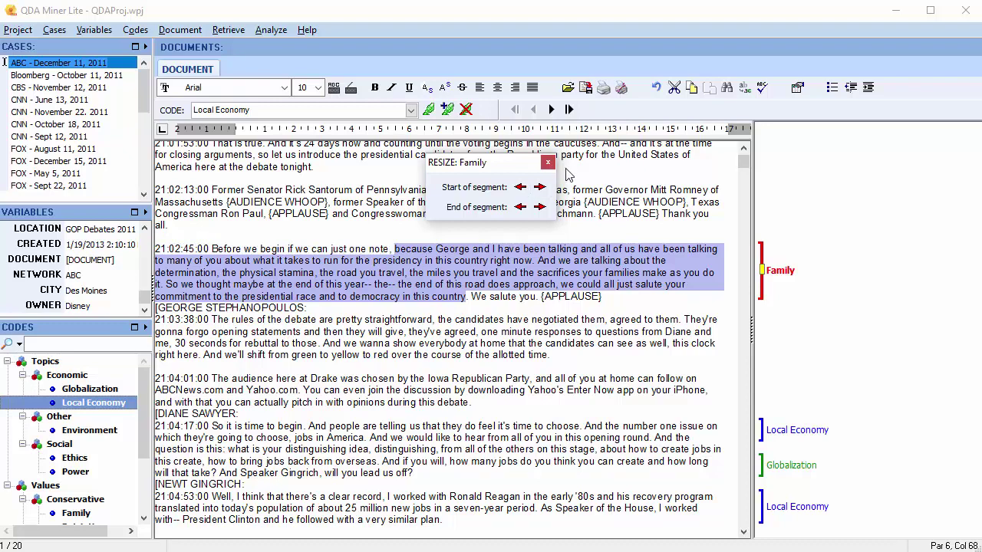
left_click(547, 163)
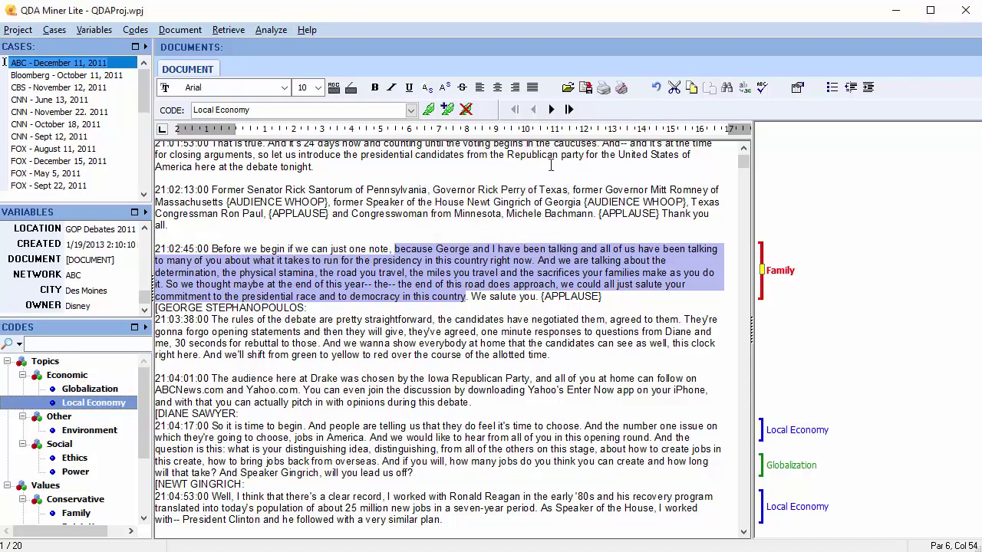
left_click(176, 30)
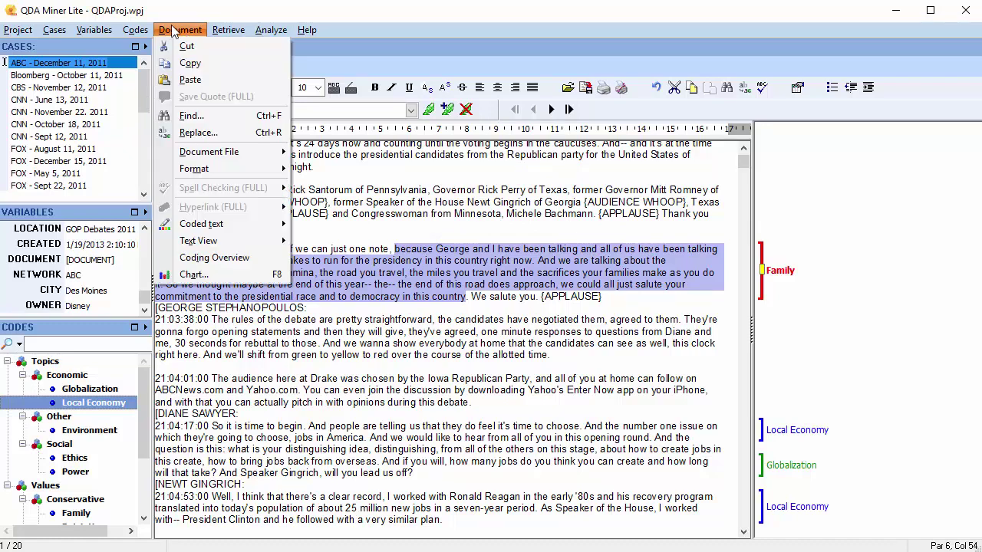
left_click(239, 259)
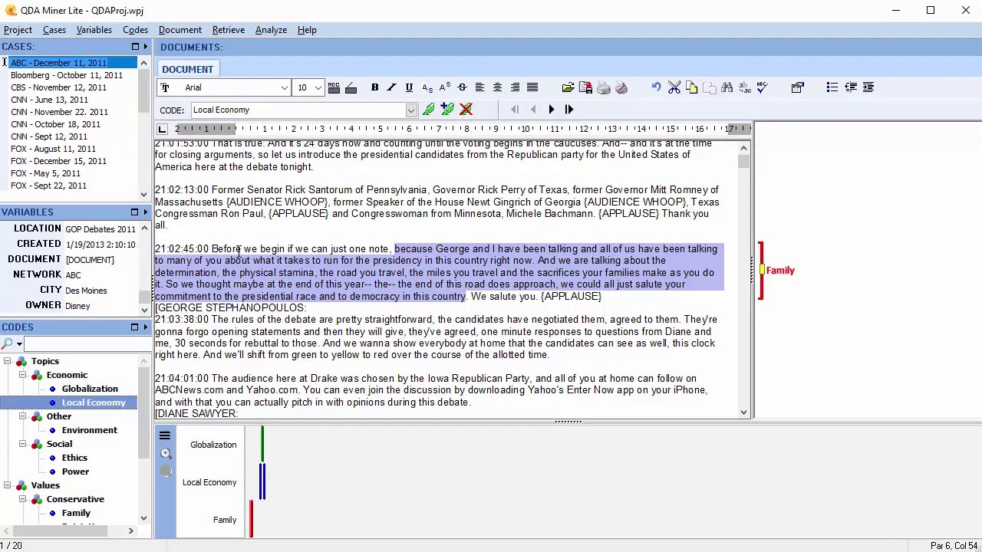
left_click(178, 31)
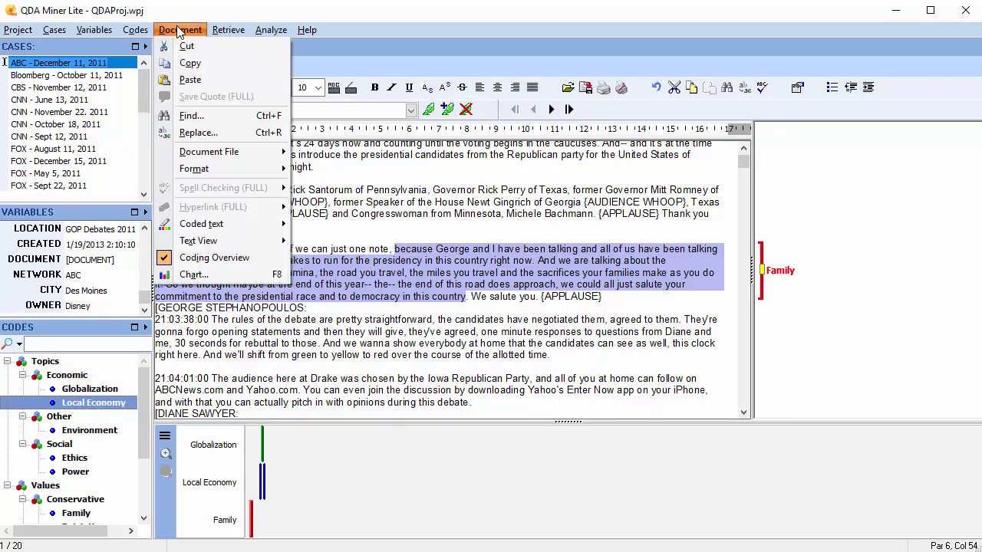
left_click(222, 273)
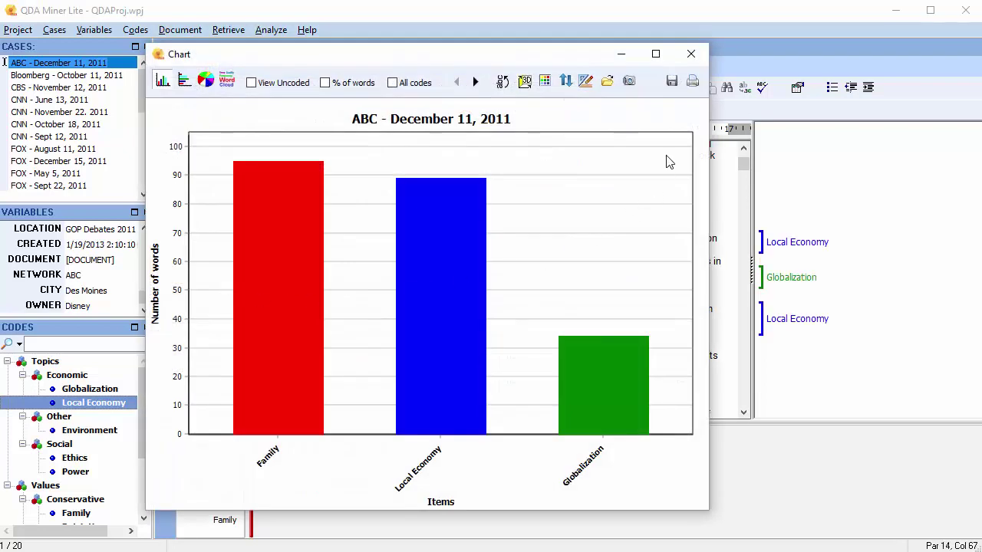
left_click(693, 52)
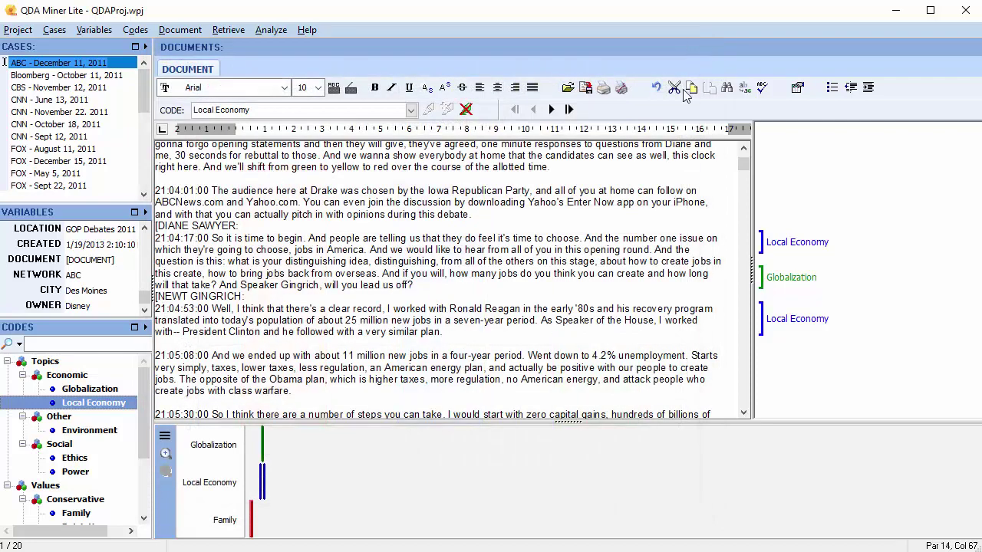
left_click(165, 436)
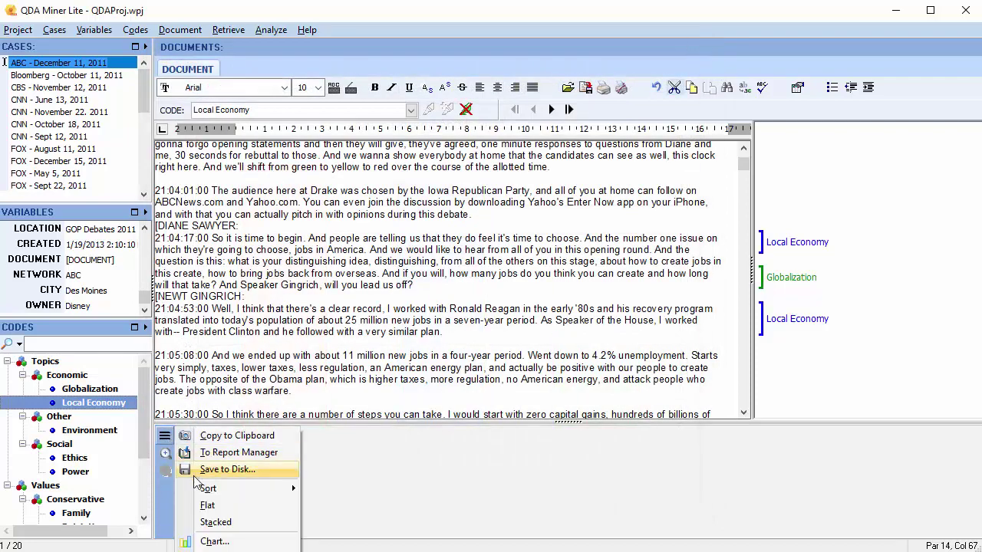
key("Escape")
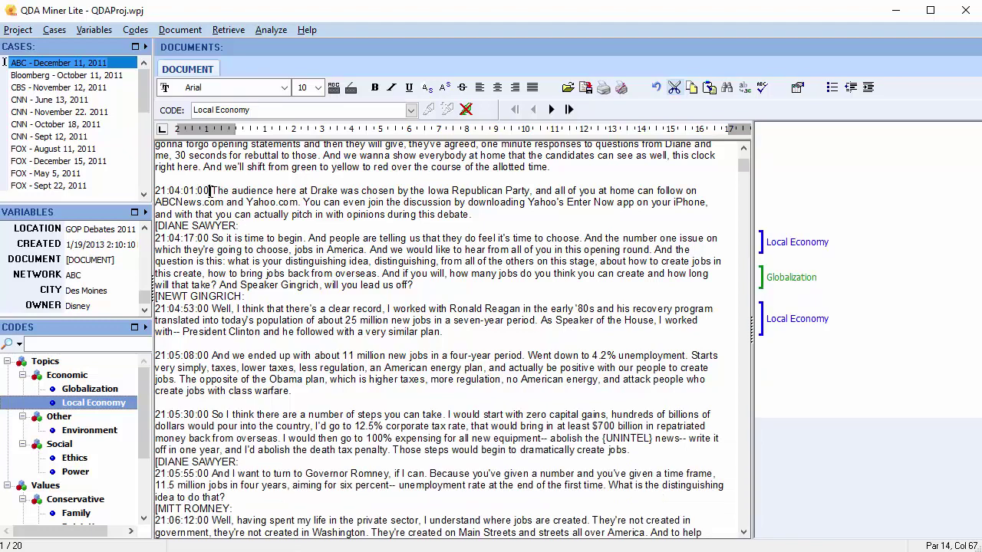
Change the 21:04:01:00 timestamp to 22:00 and show coded text with yellow highlighting
left_click_drag(212, 191, 155, 192)
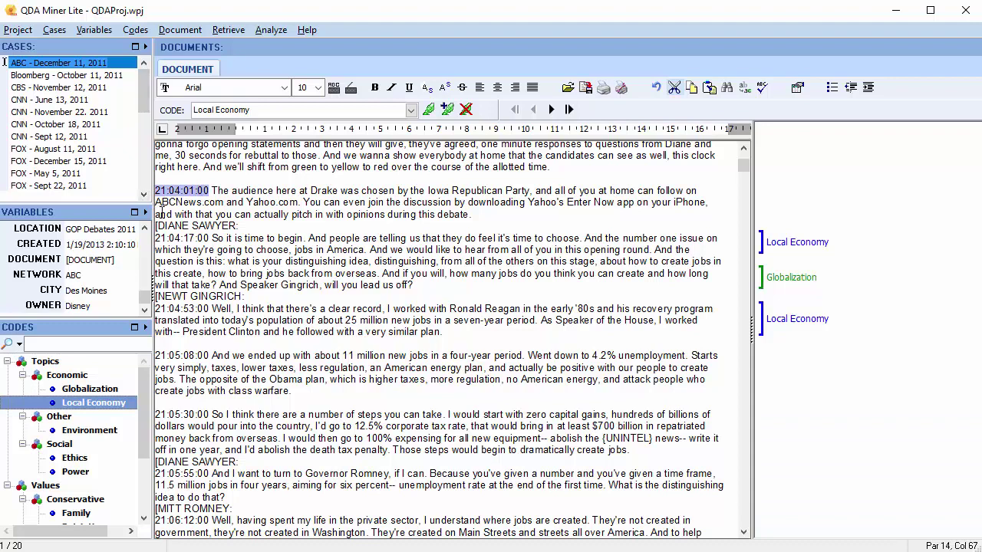
type("22")
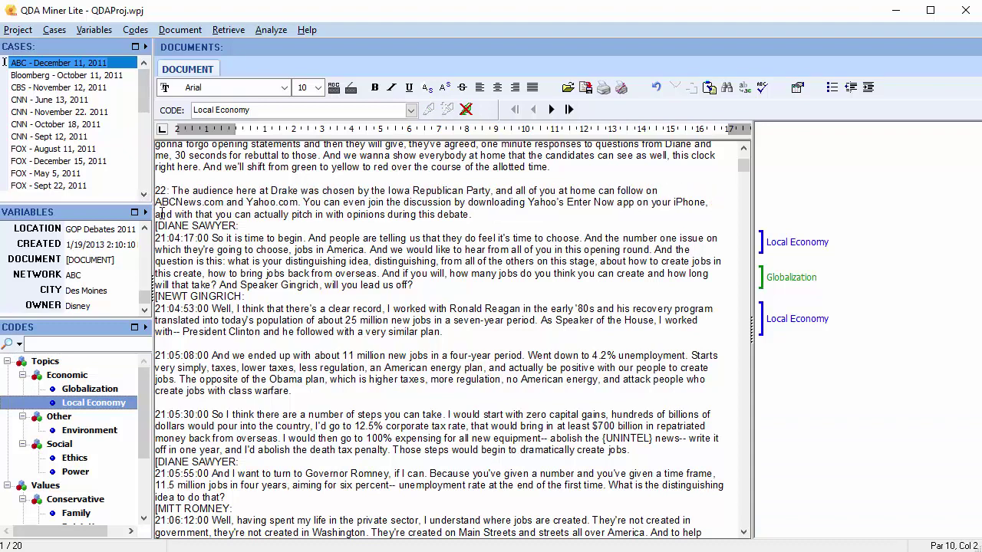
type(" 00")
type(":")
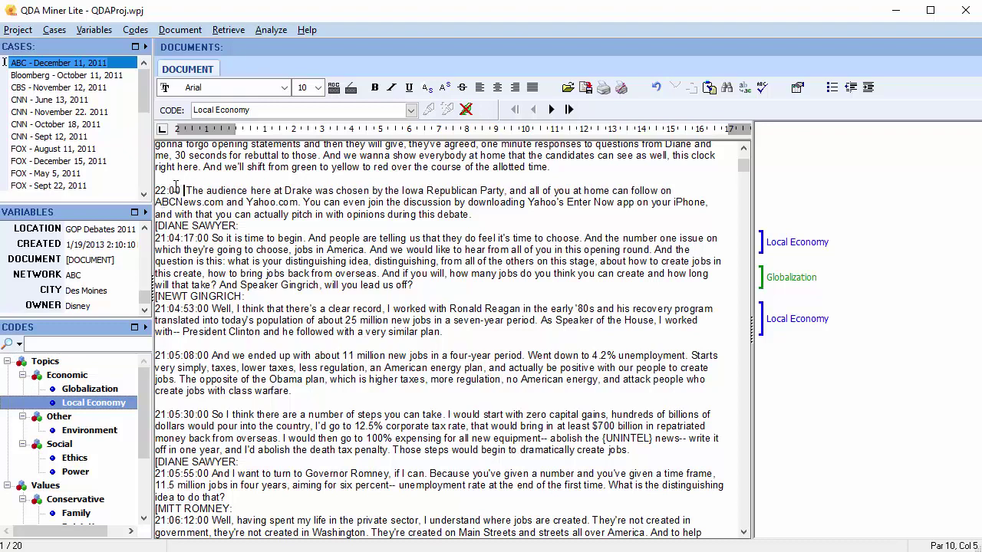
left_click(181, 30)
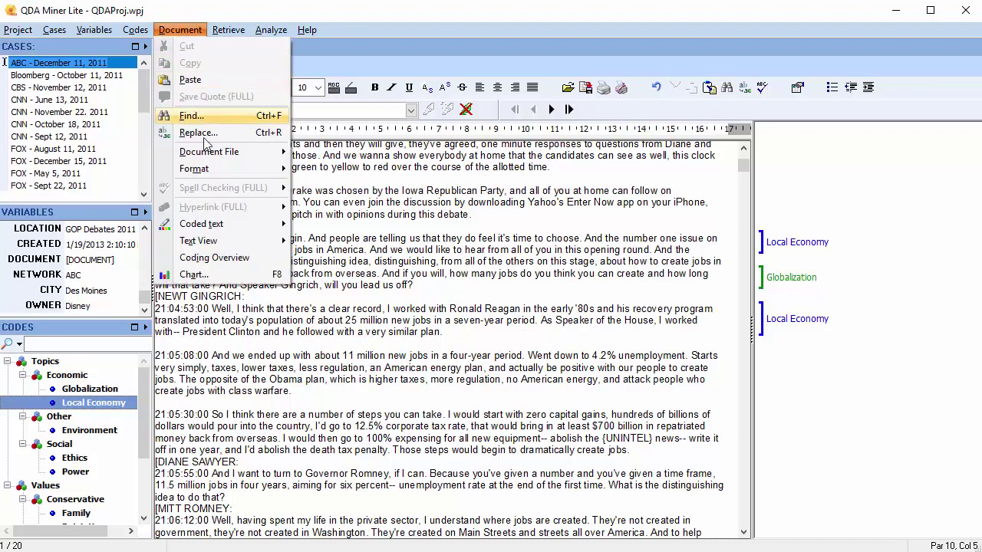
mouse_move(209, 226)
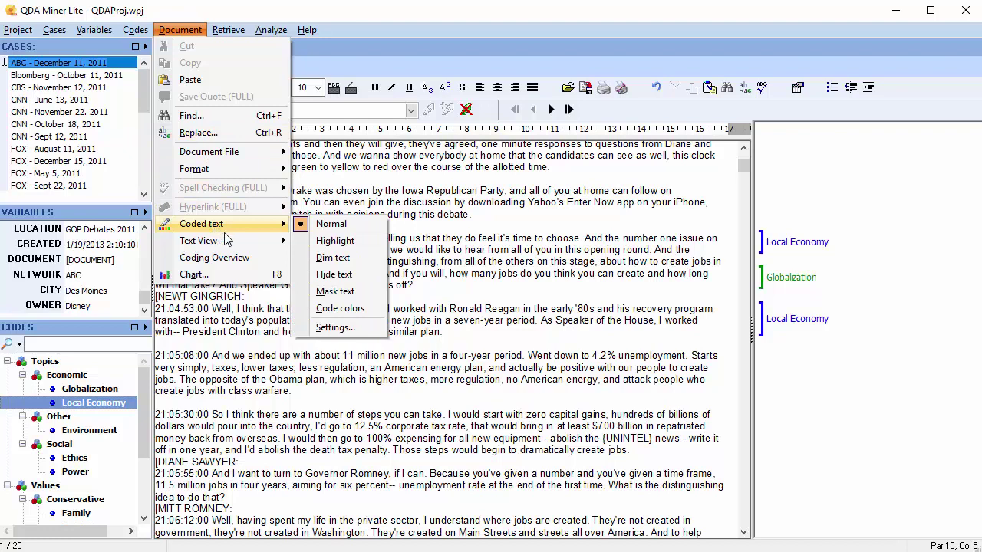
left_click(330, 243)
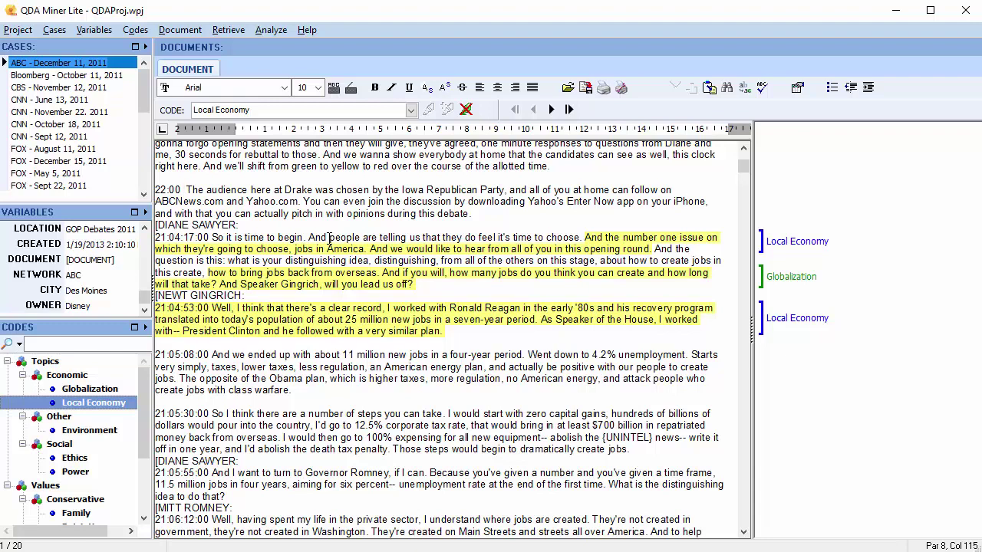
left_click(233, 32)
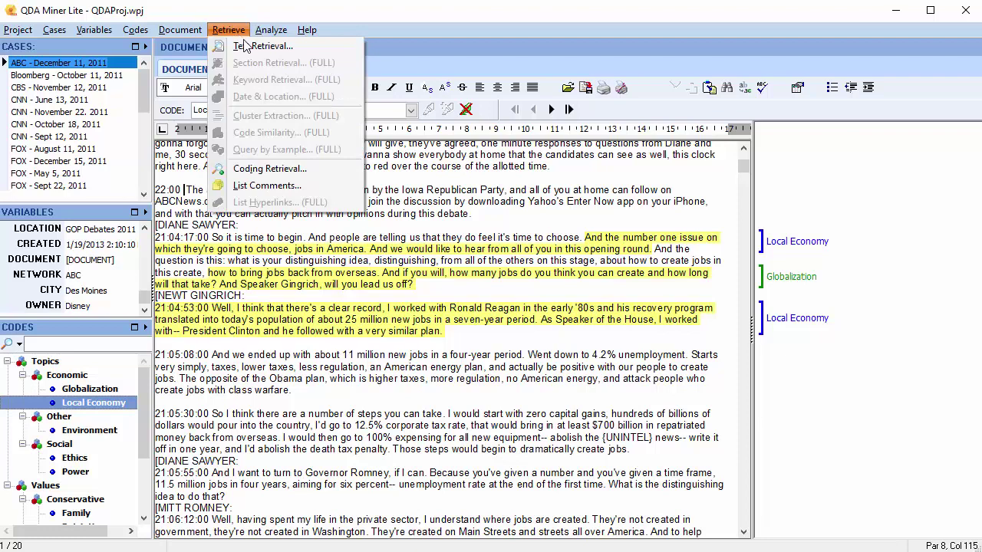
Try a text search, then a Local Economy-followed-by-Globalization retrieval finding 1 hit
left_click(245, 46)
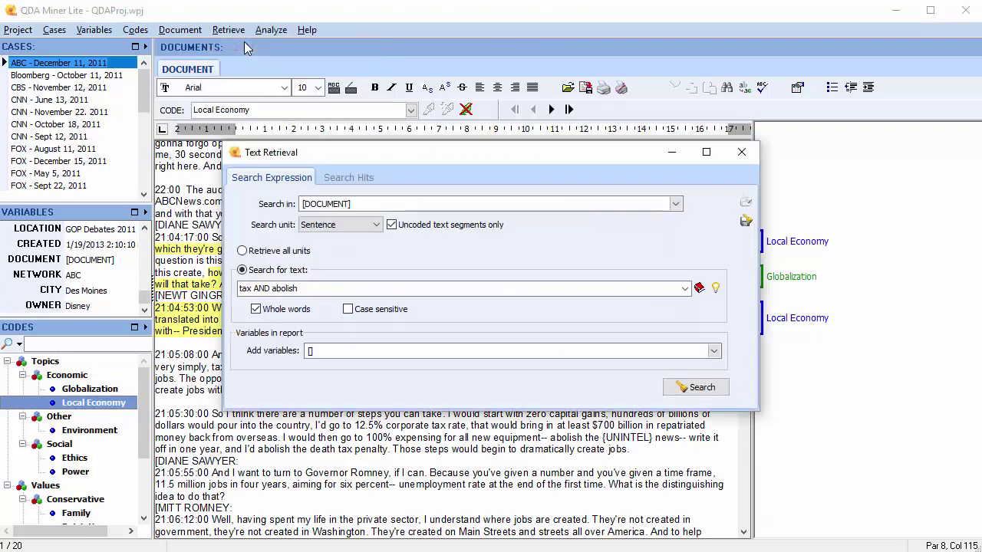
left_click(741, 153)
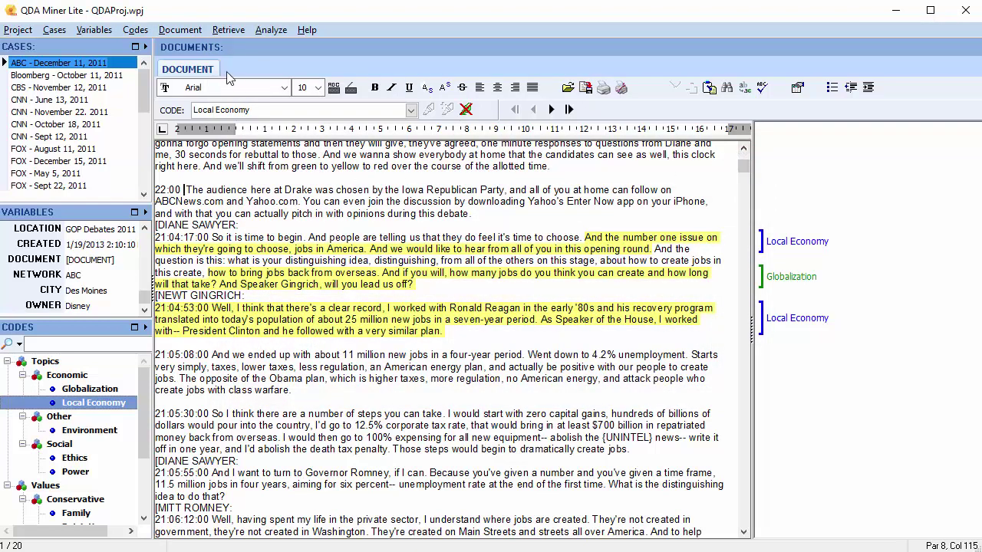
left_click(228, 30)
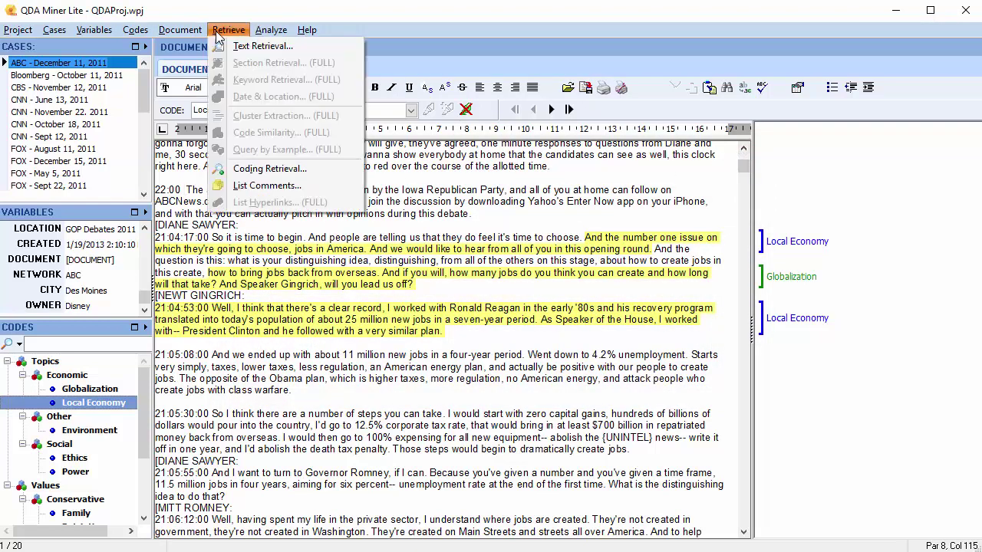
left_click(264, 168)
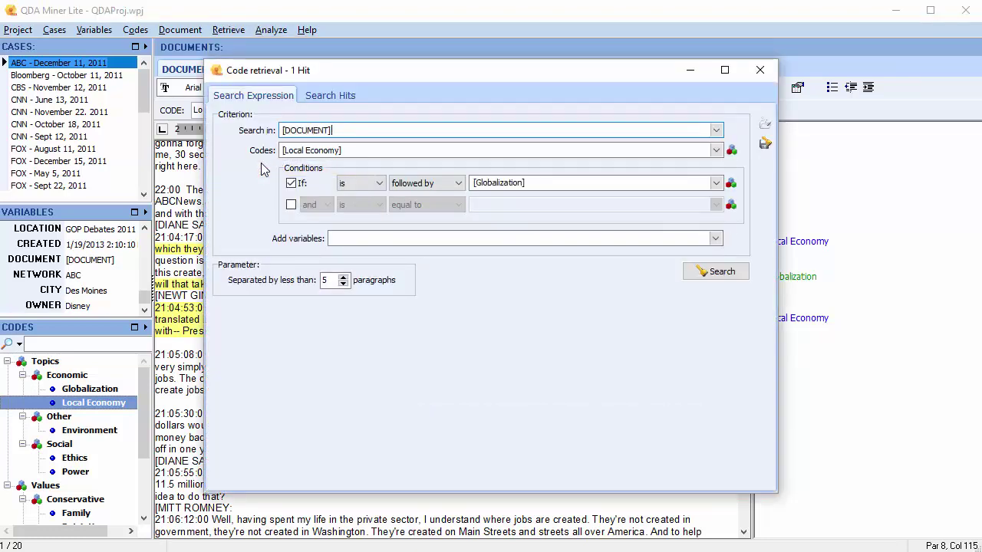
left_click(775, 66)
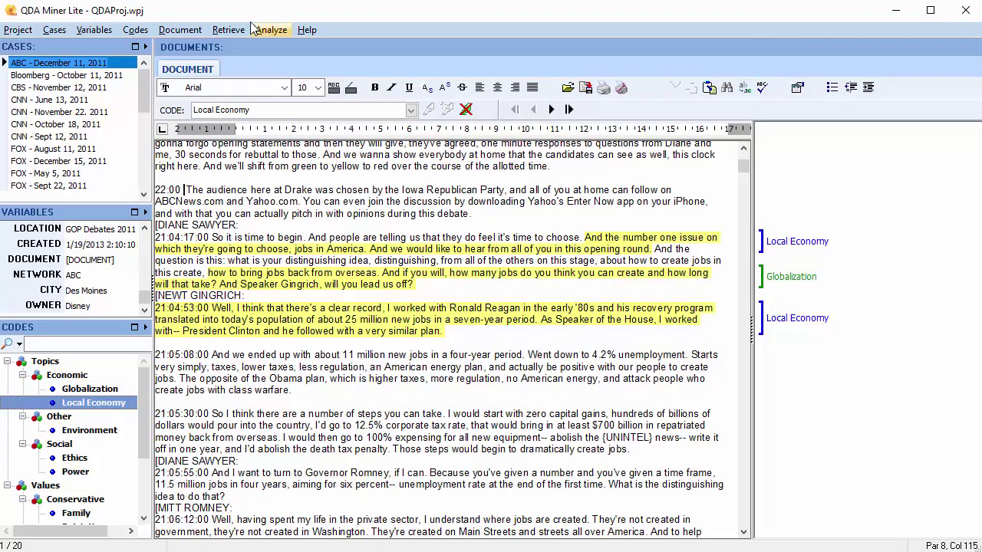
List all comments attached to codings, then return to the transcript
left_click(226, 30)
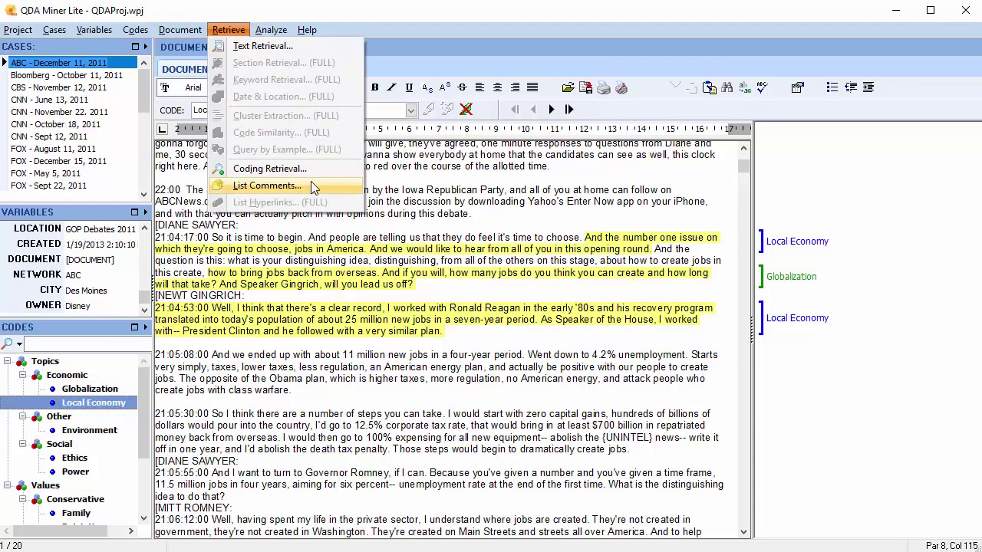
left_click(312, 184)
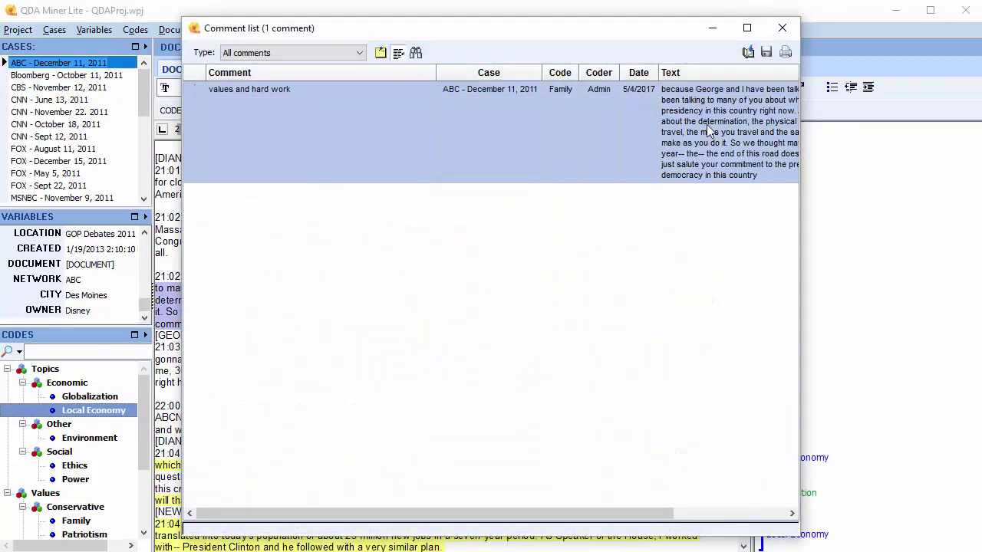
left_click(781, 29)
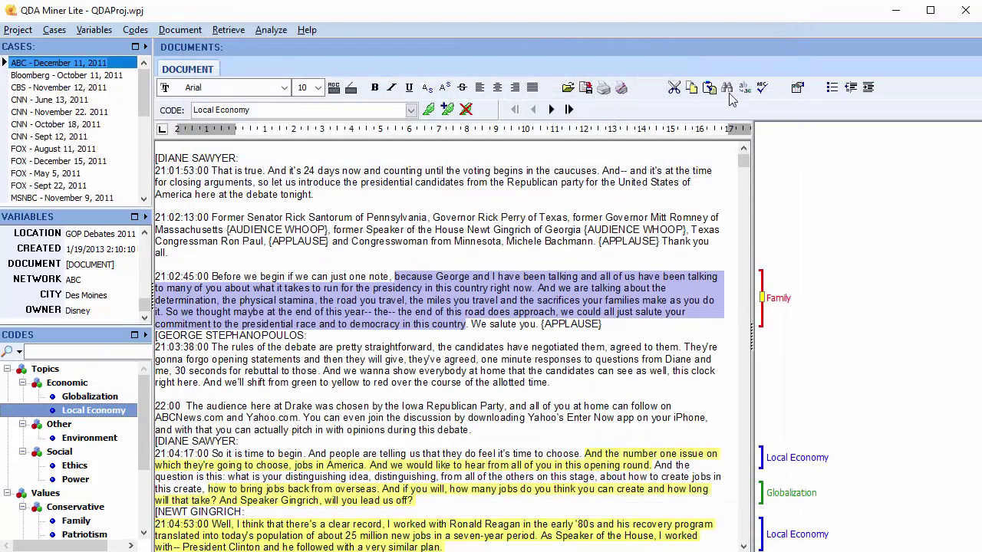
left_click(274, 34)
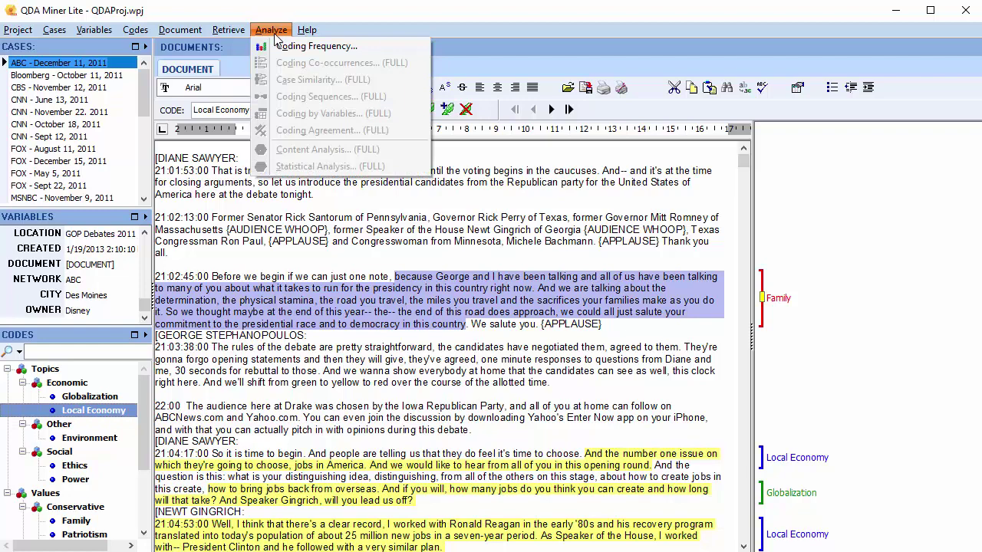
Compute code frequencies across all documents and compare the Table and Tree views
left_click(291, 45)
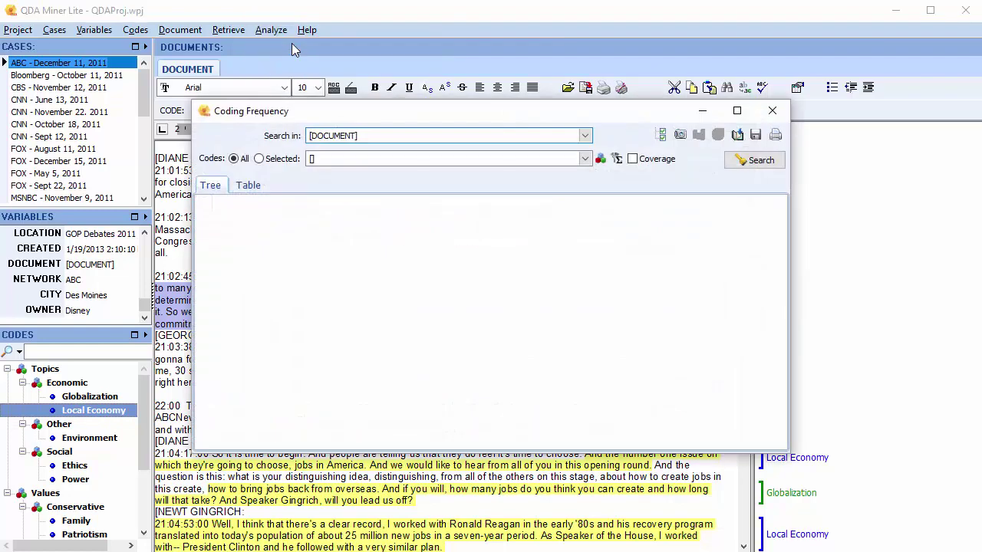
left_click(740, 159)
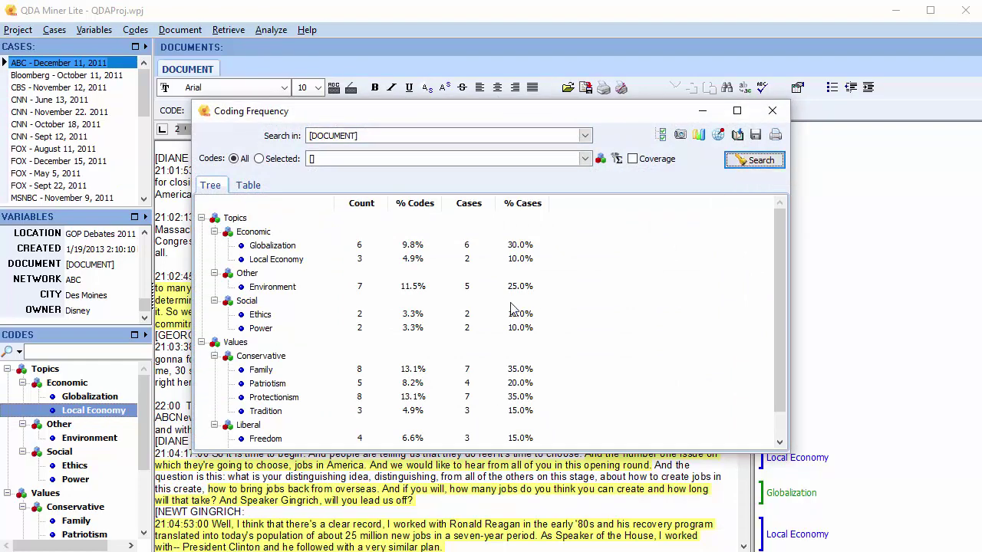
left_click(244, 187)
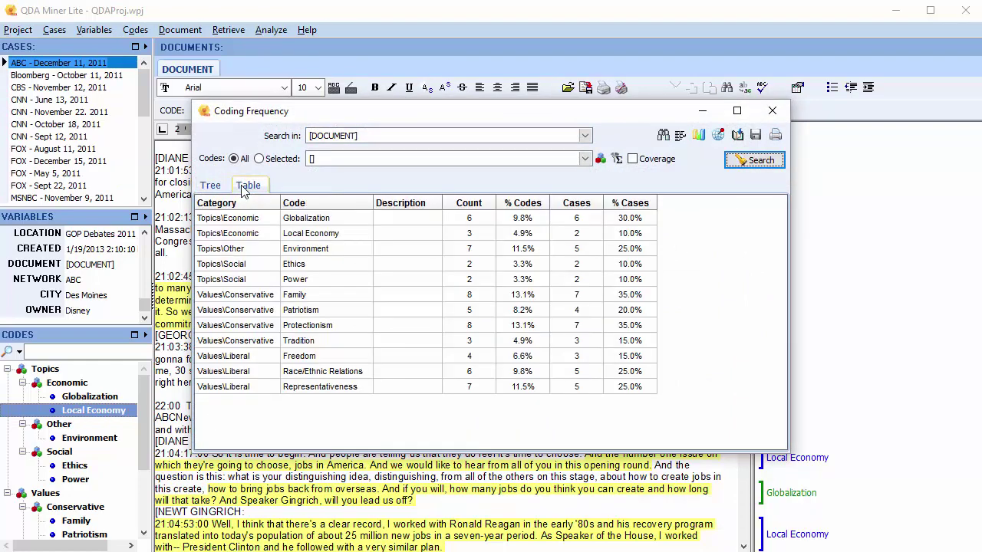
left_click(208, 190)
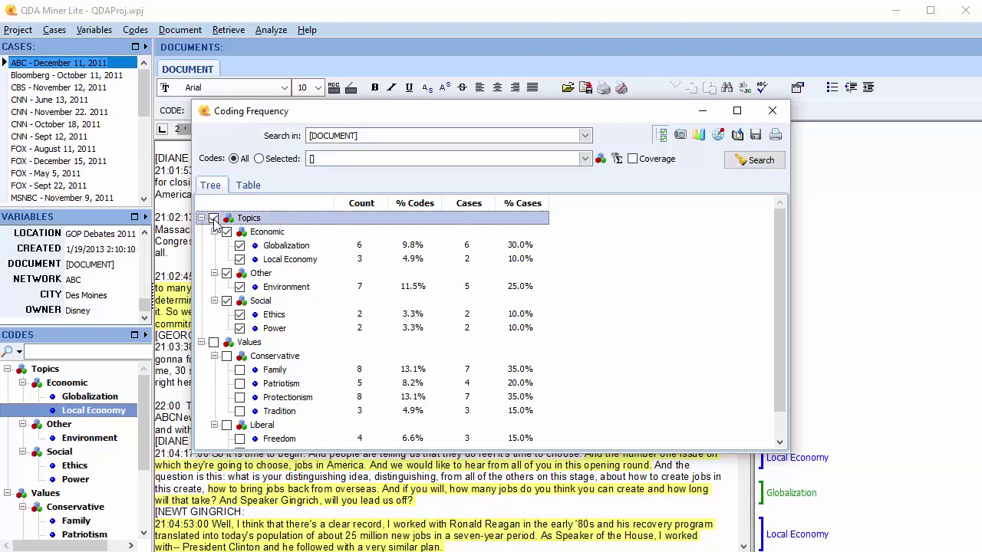
Chart the code distribution, cycling through horizontal bars, 3D, pie and word cloud
left_click(698, 136)
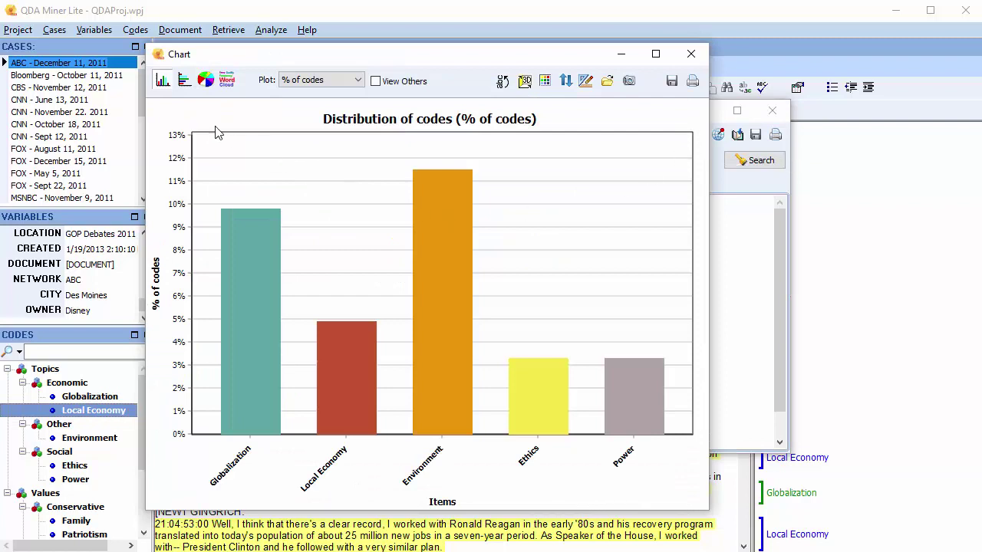
left_click(184, 80)
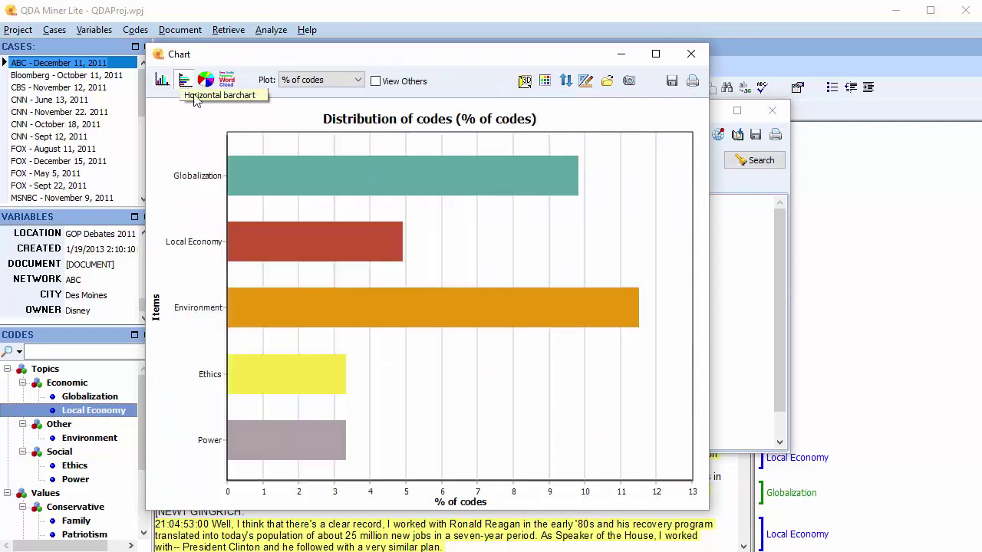
left_click(527, 81)
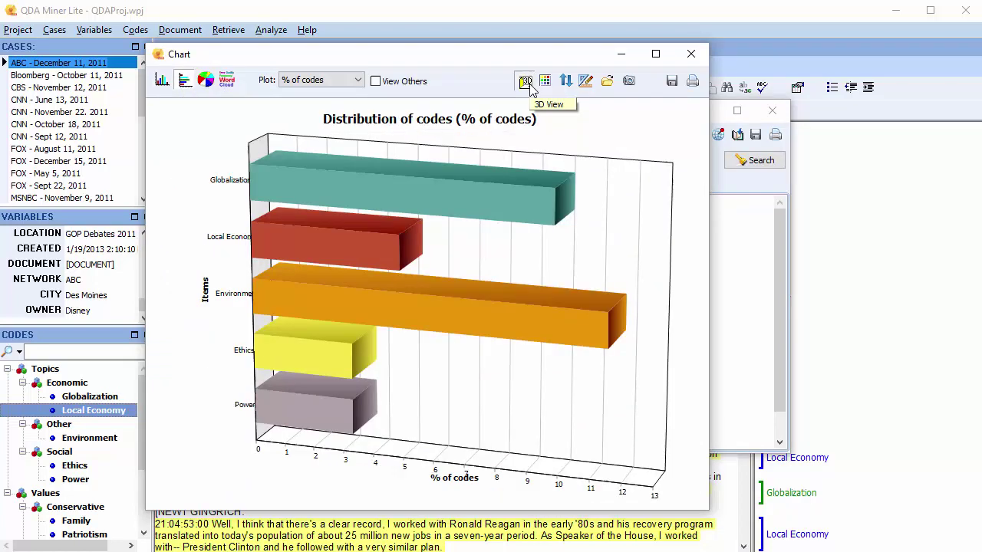
left_click(205, 82)
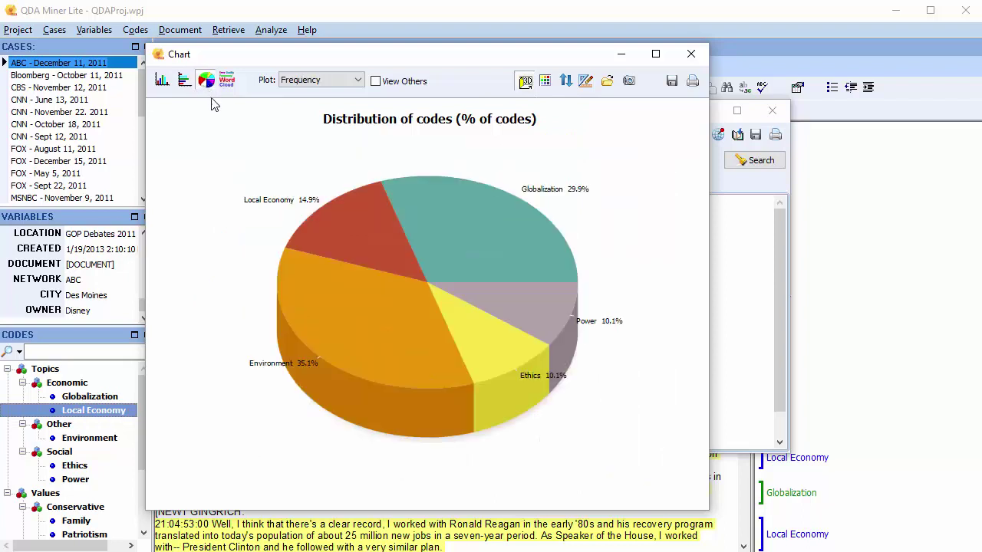
left_click(227, 81)
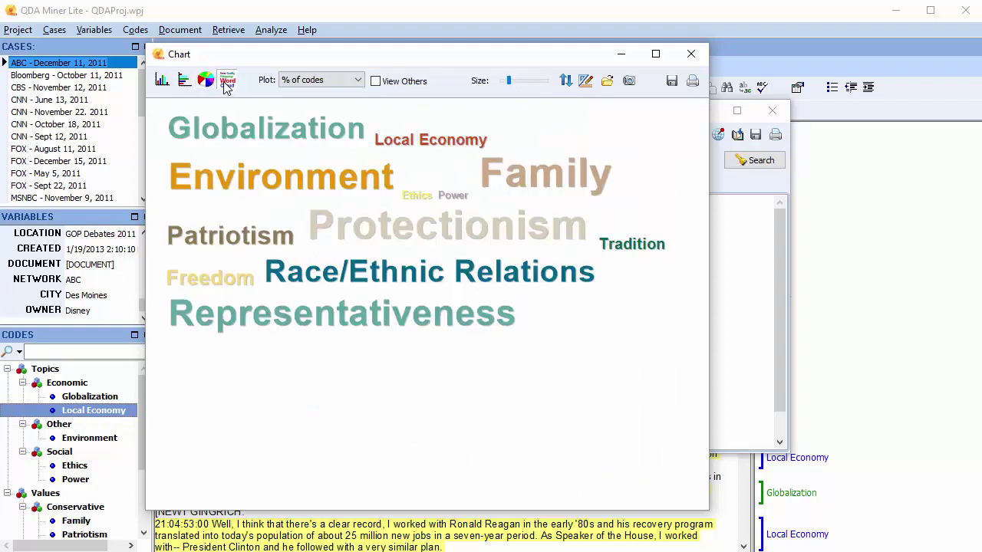
Retrieve the 8 Protectionism segments from the word cloud and expand their full text
left_click(323, 225)
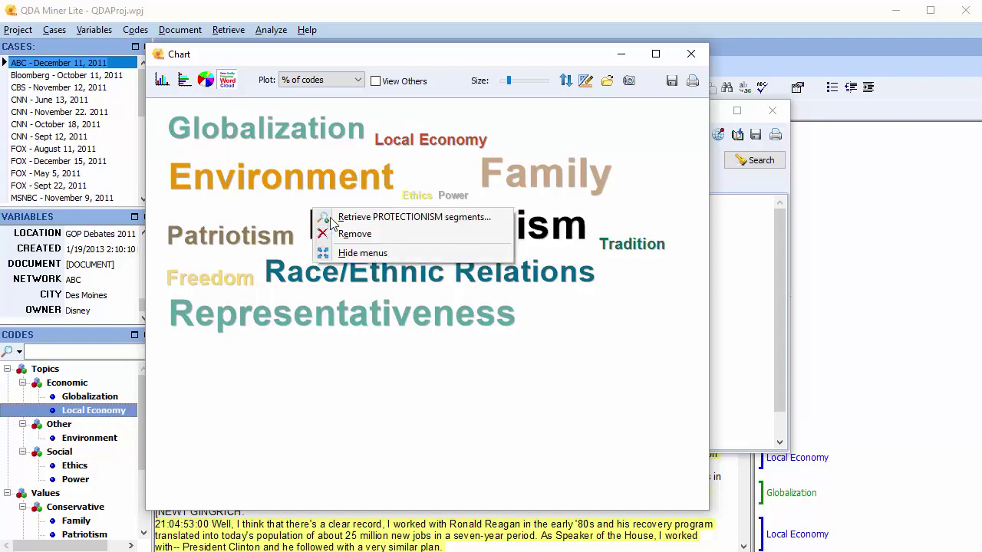
left_click(343, 219)
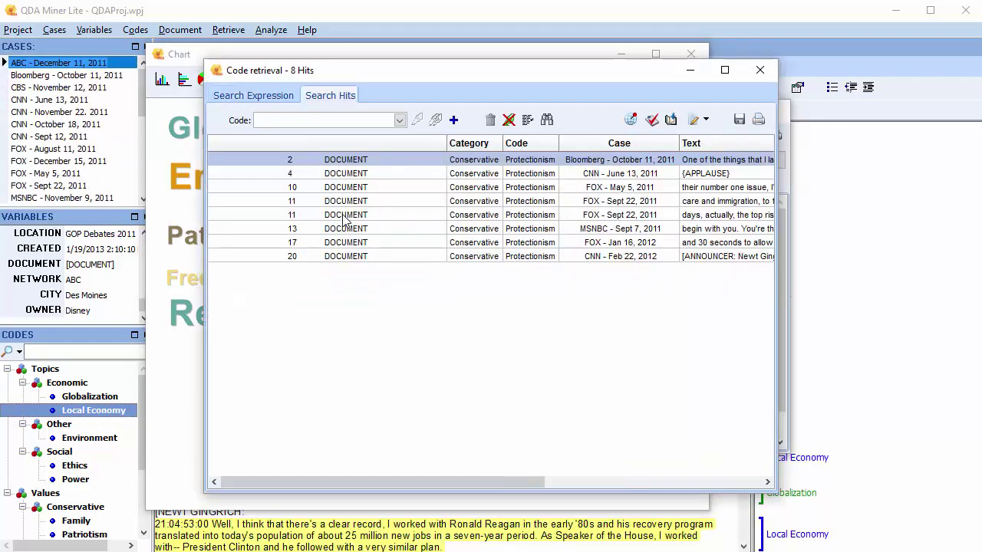
left_click(529, 120)
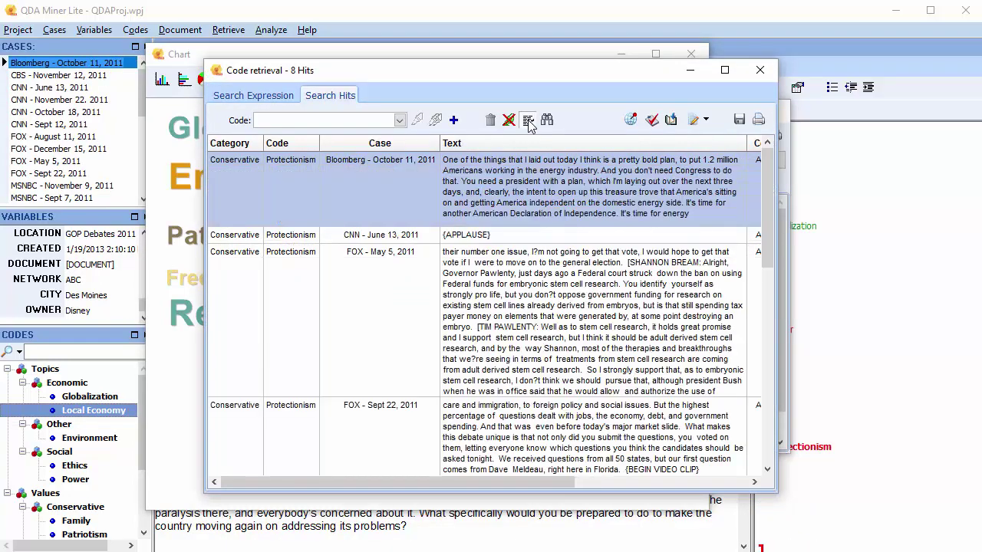
Check the listing's save formats, cancel the save, and close the Protectionism retrieval
left_click(738, 120)
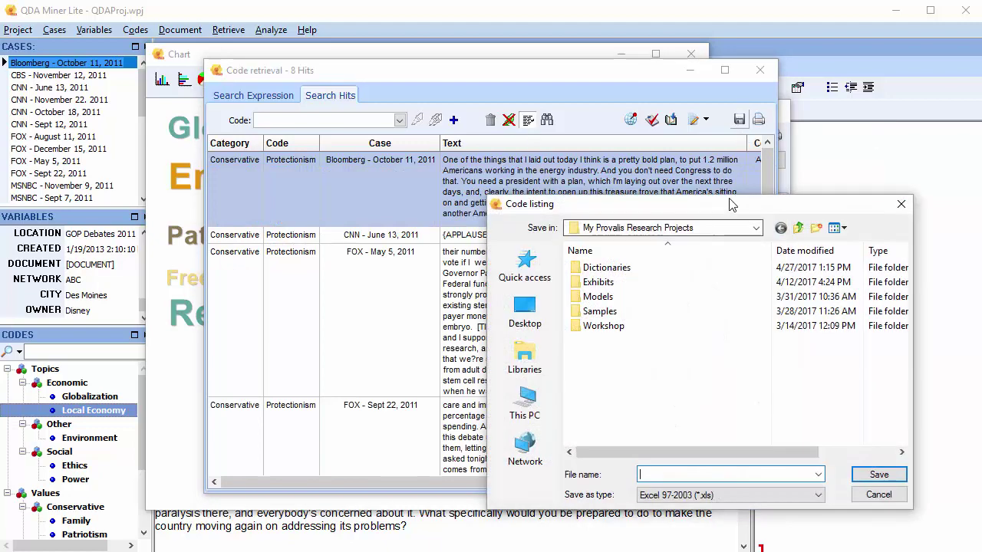
left_click_drag(748, 204, 671, 119)
left_click(742, 409)
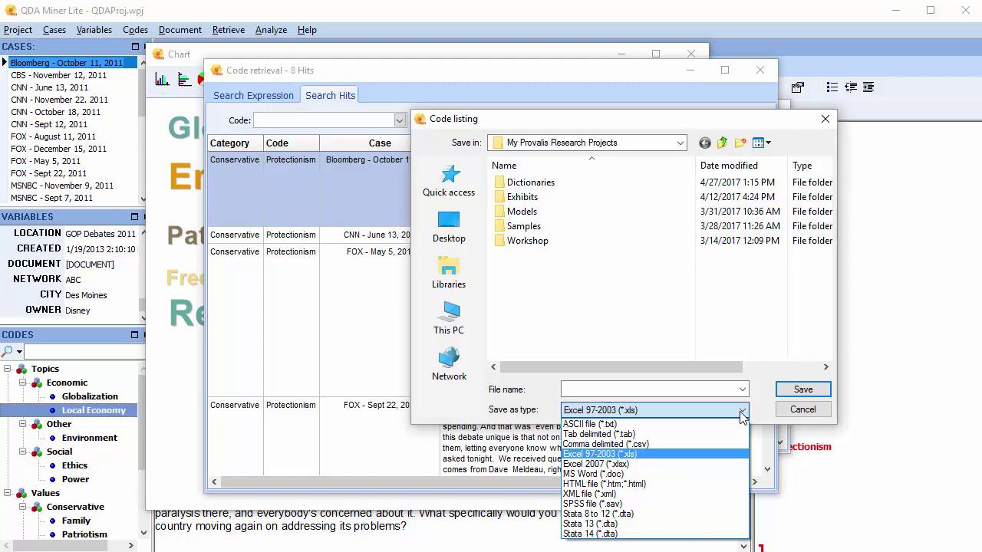
left_click(742, 414)
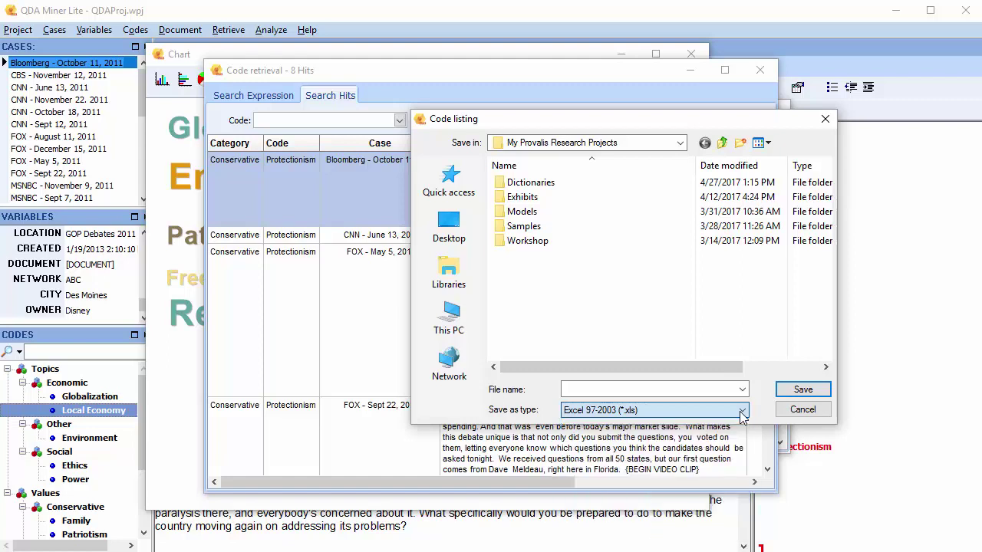
left_click(830, 116)
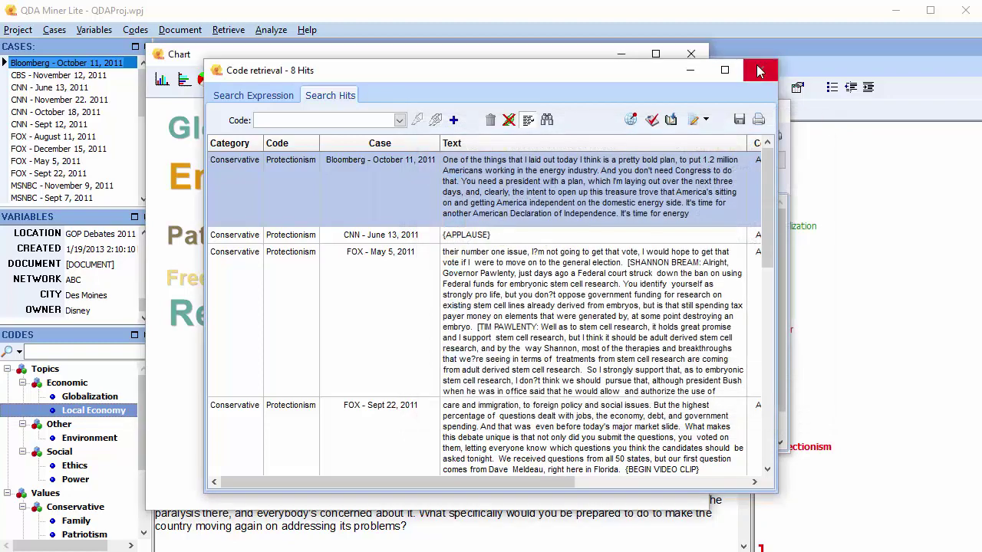
left_click(759, 70)
Start saving the word-cloud chart and review its file formats, keeping QDA Miner Chart
left_click(671, 81)
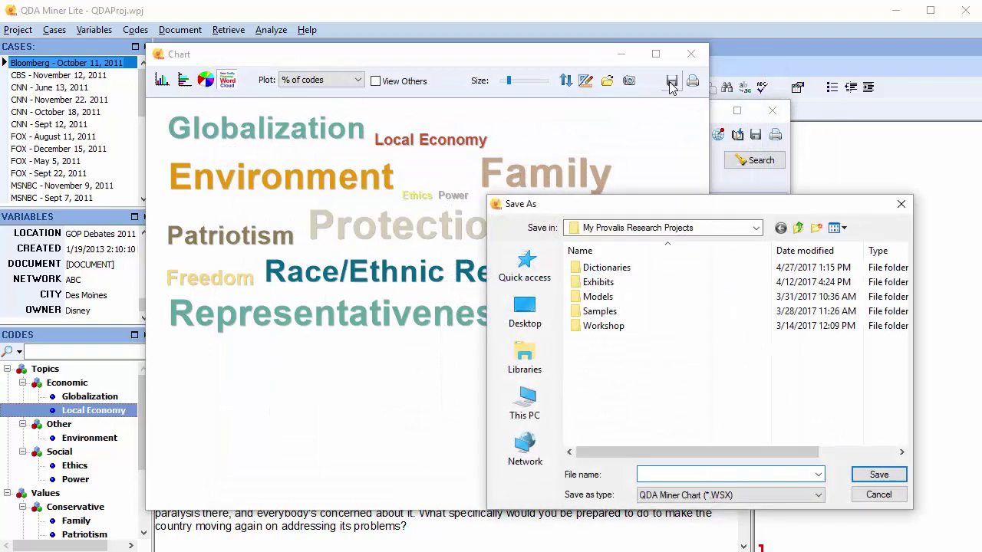
left_click_drag(677, 214, 578, 115)
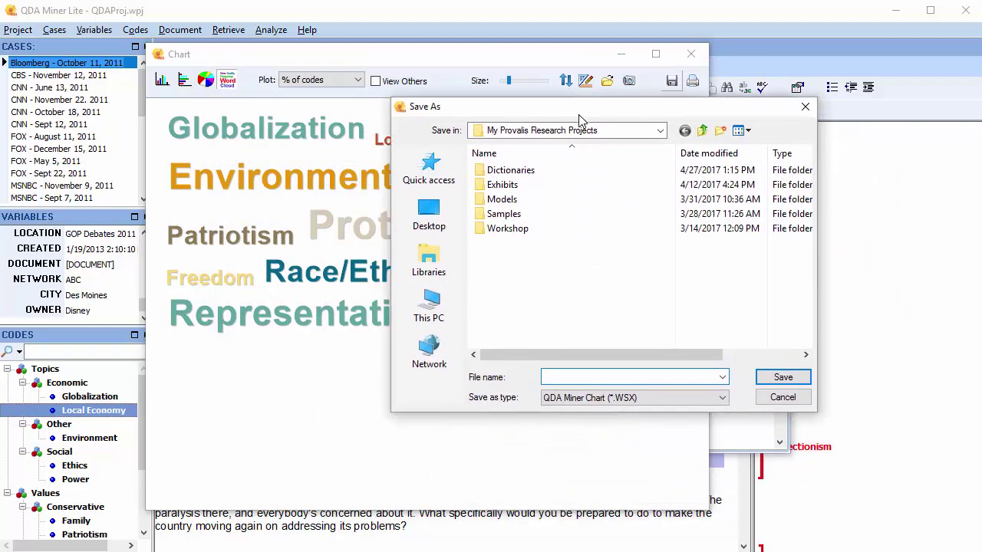
left_click(722, 398)
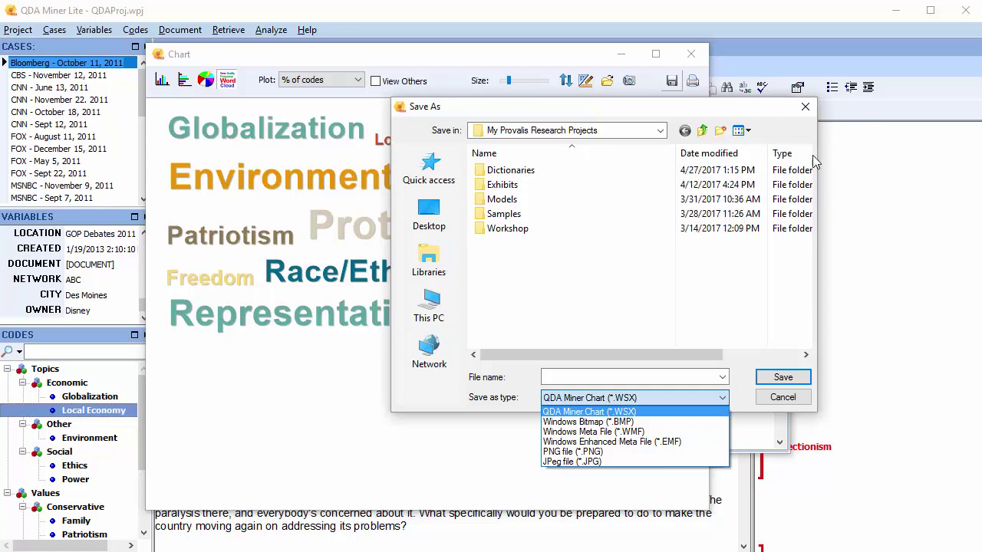
left_click(803, 111)
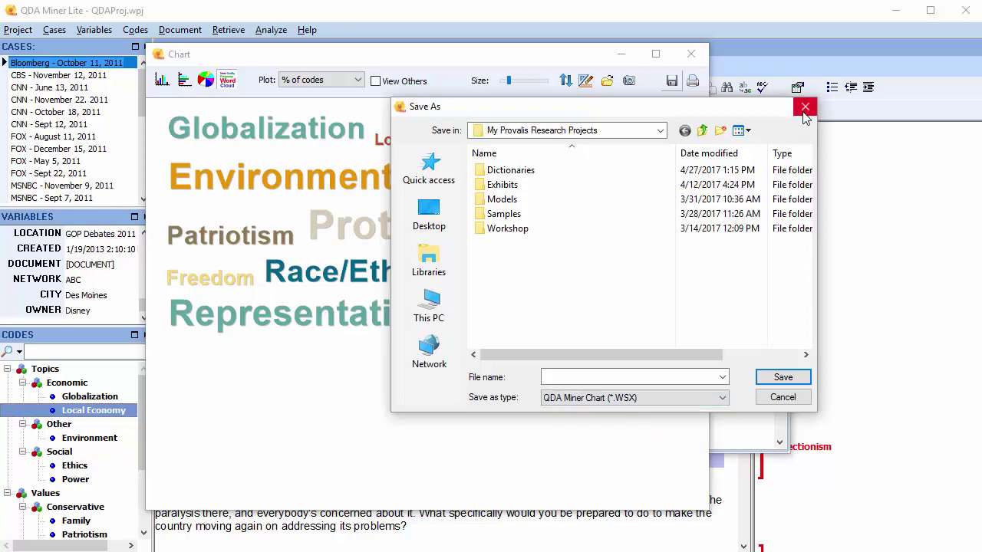
Cancel the save, then close the Chart and Coding Frequency windows
left_click(804, 108)
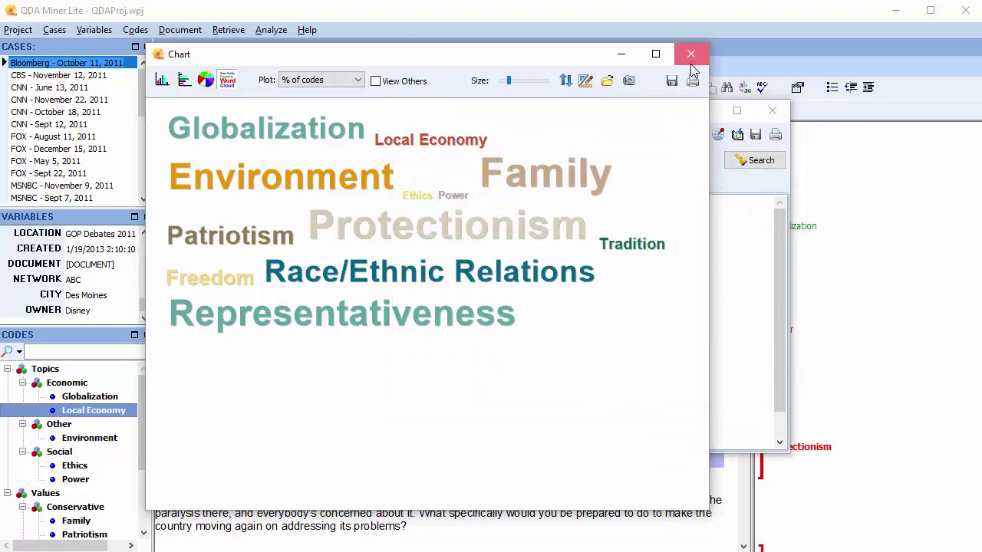
left_click(691, 56)
left_click(770, 112)
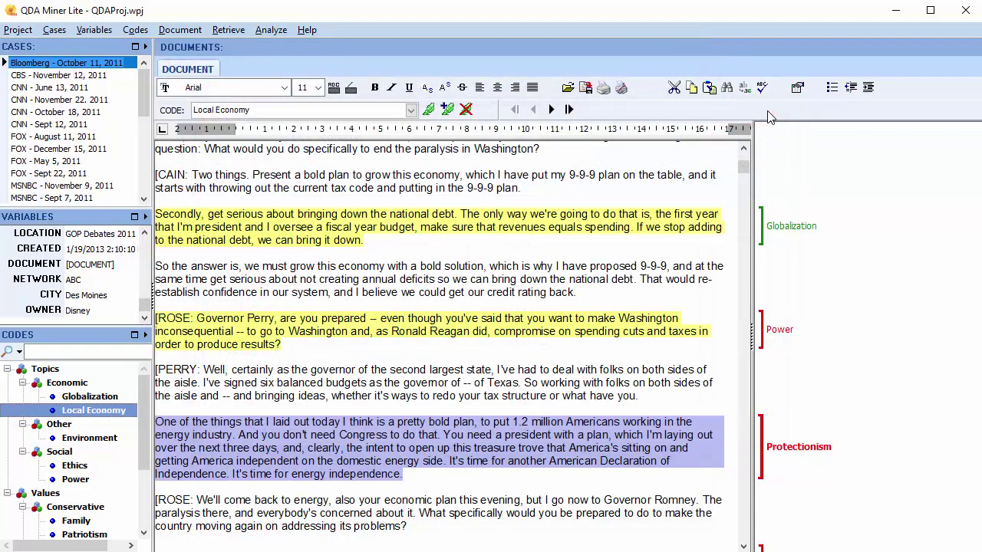
left_click(17, 30)
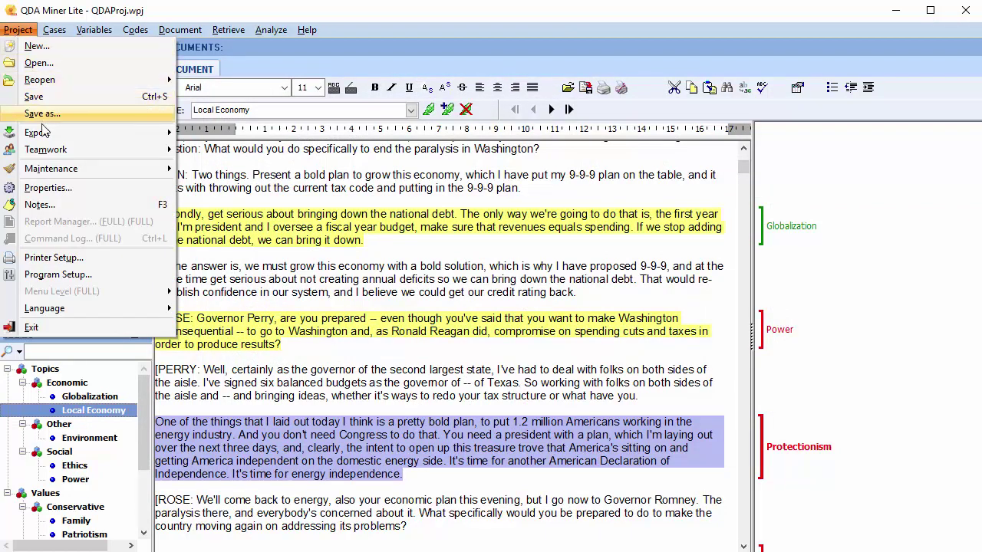
mouse_move(44, 135)
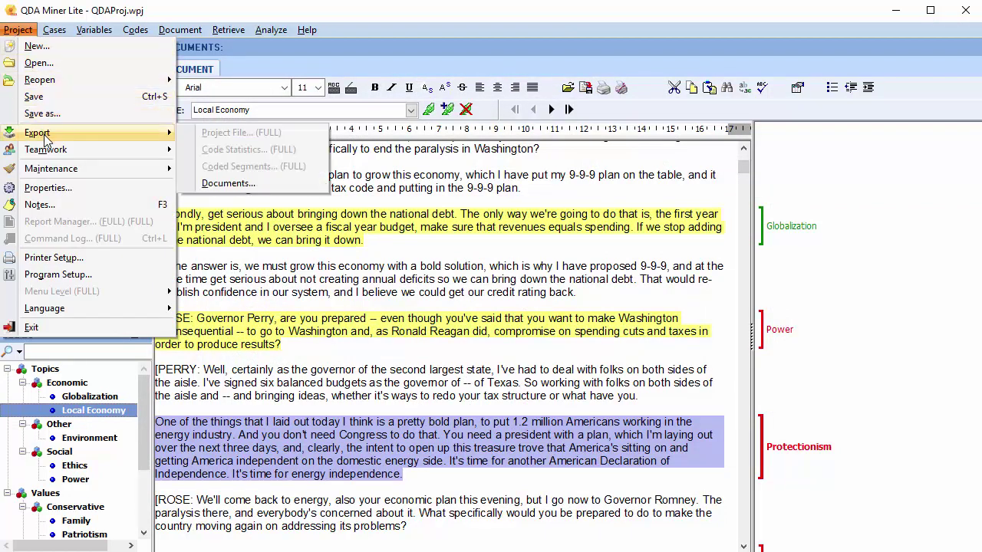
left_click(225, 184)
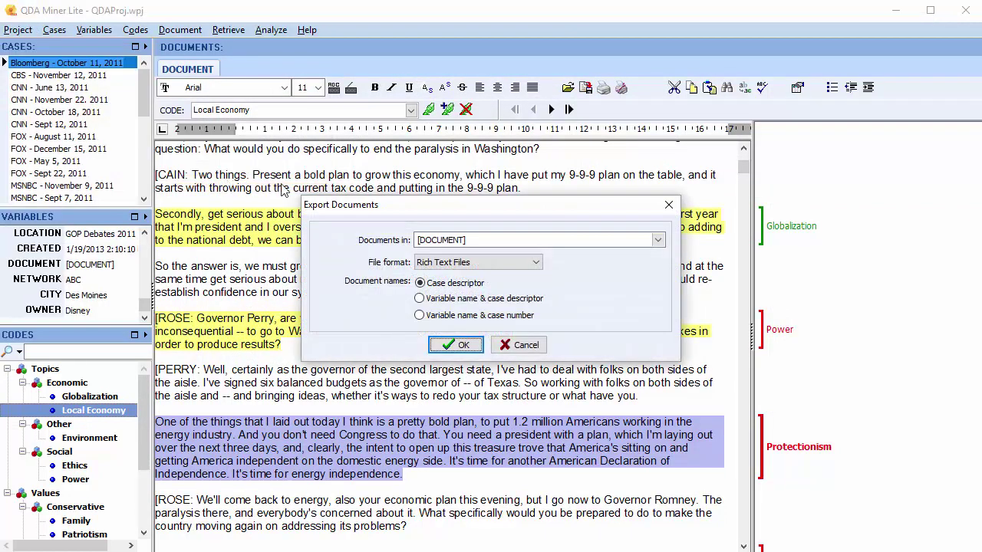
left_click(536, 263)
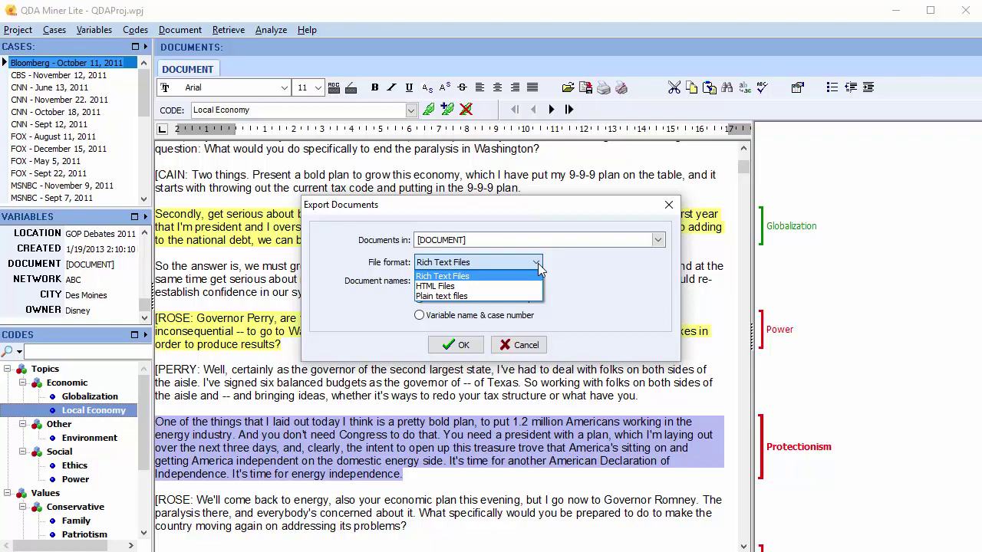
left_click(540, 349)
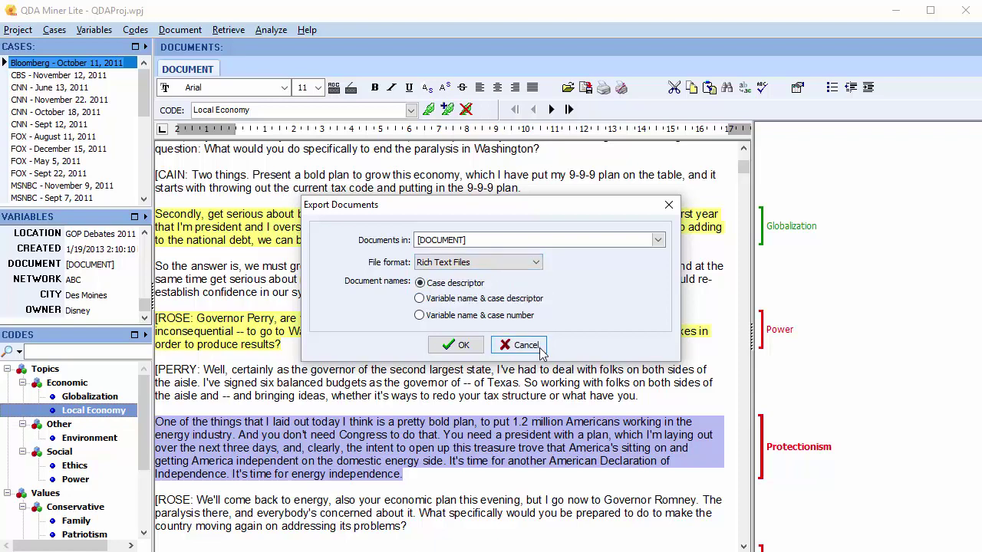
left_click(526, 346)
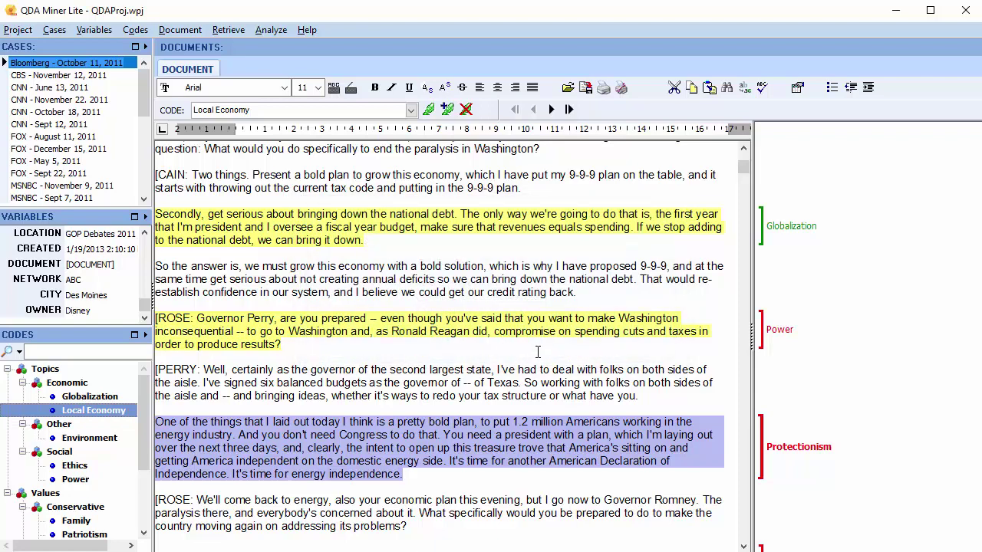